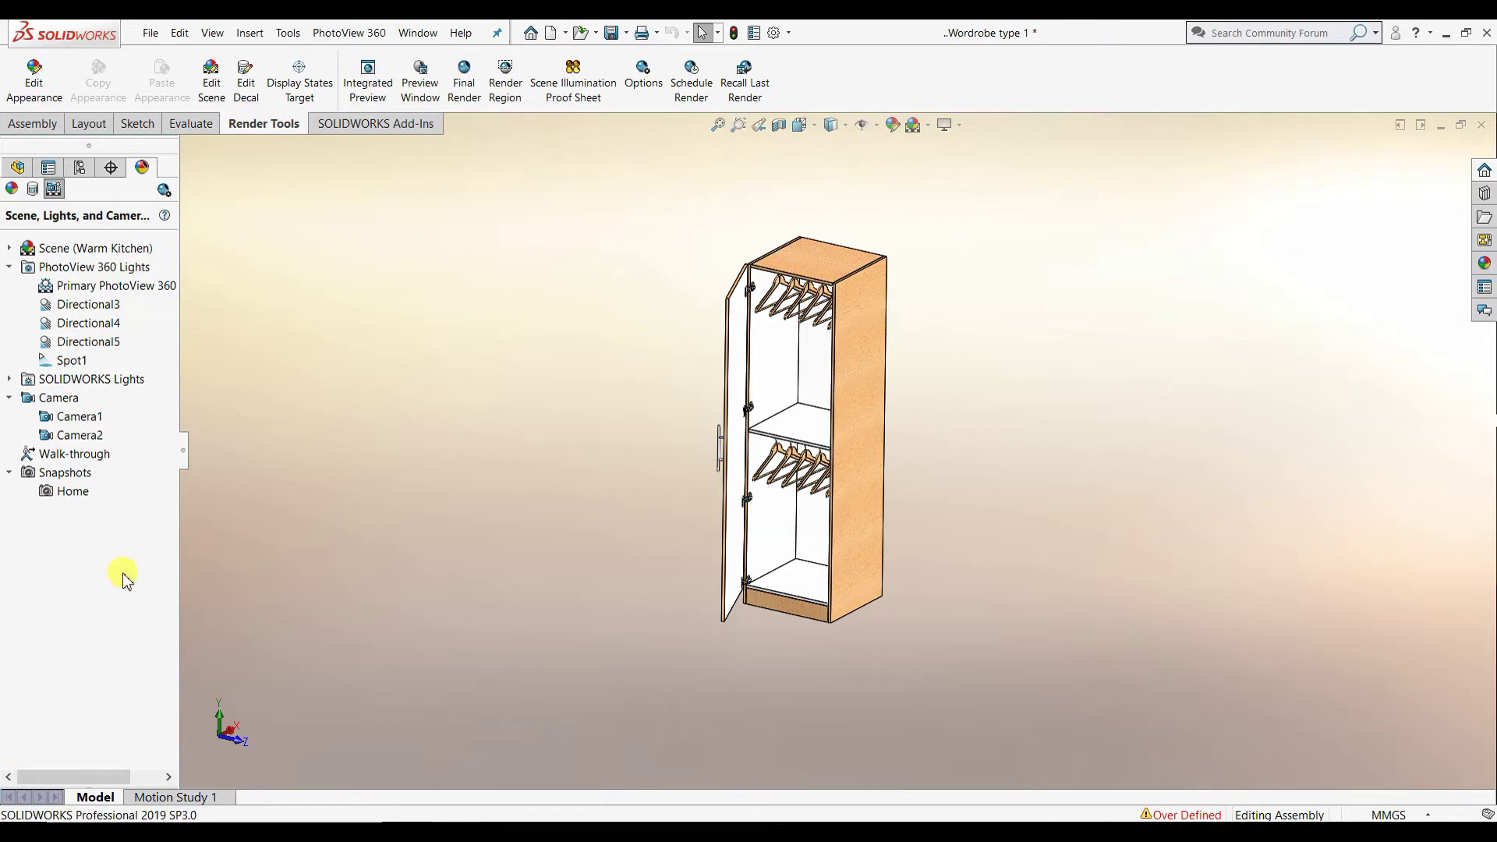
Step: Edit Camera1, then zoom and orbit the view to show its frame around the wardrobe
{"action": "right_click", "coordinate": [100, 422]}
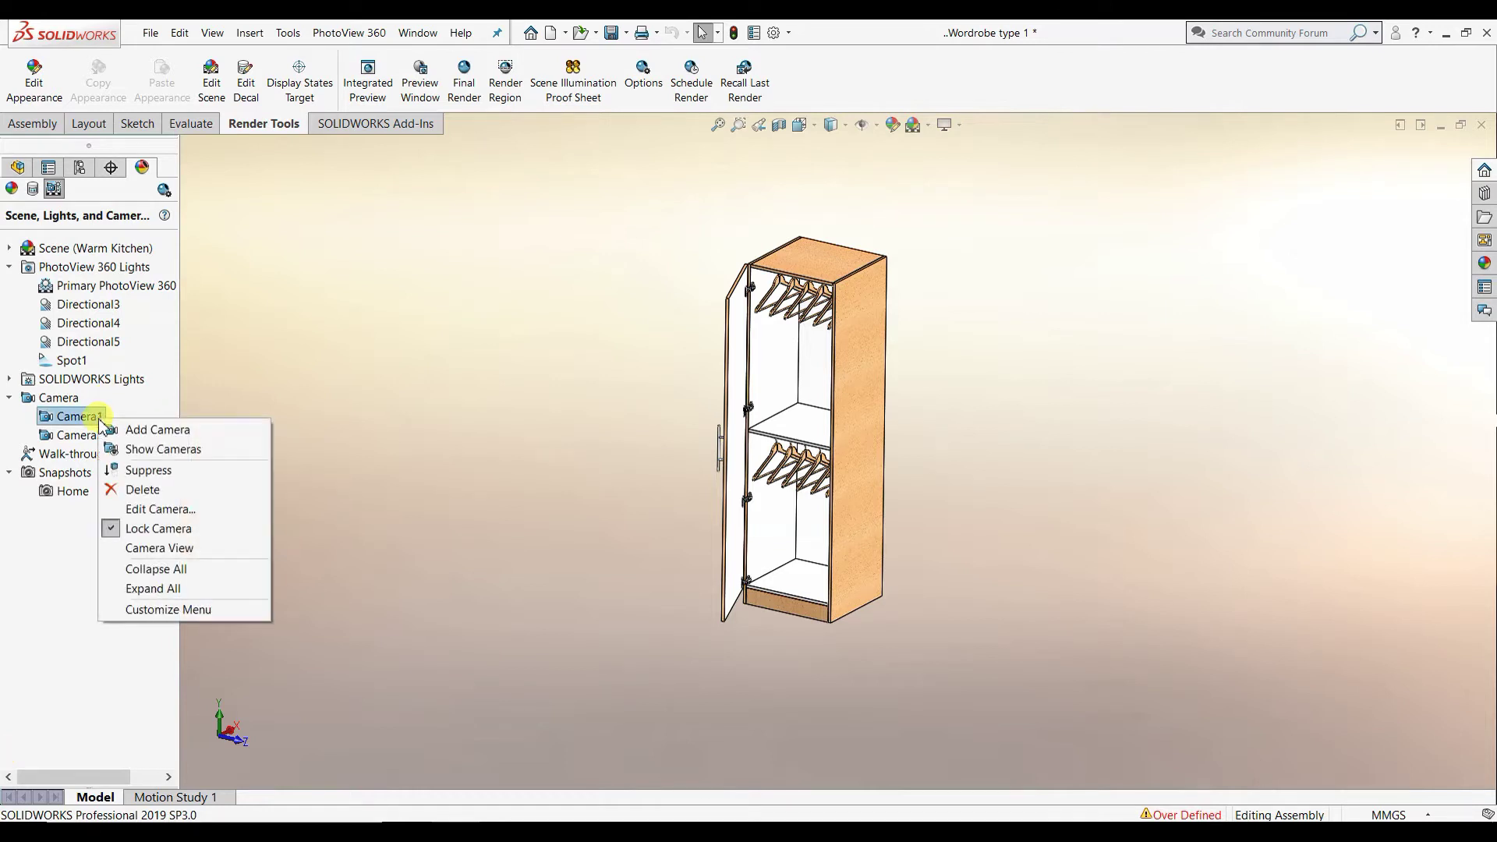
{"action": "left_click", "coordinate": [161, 508]}
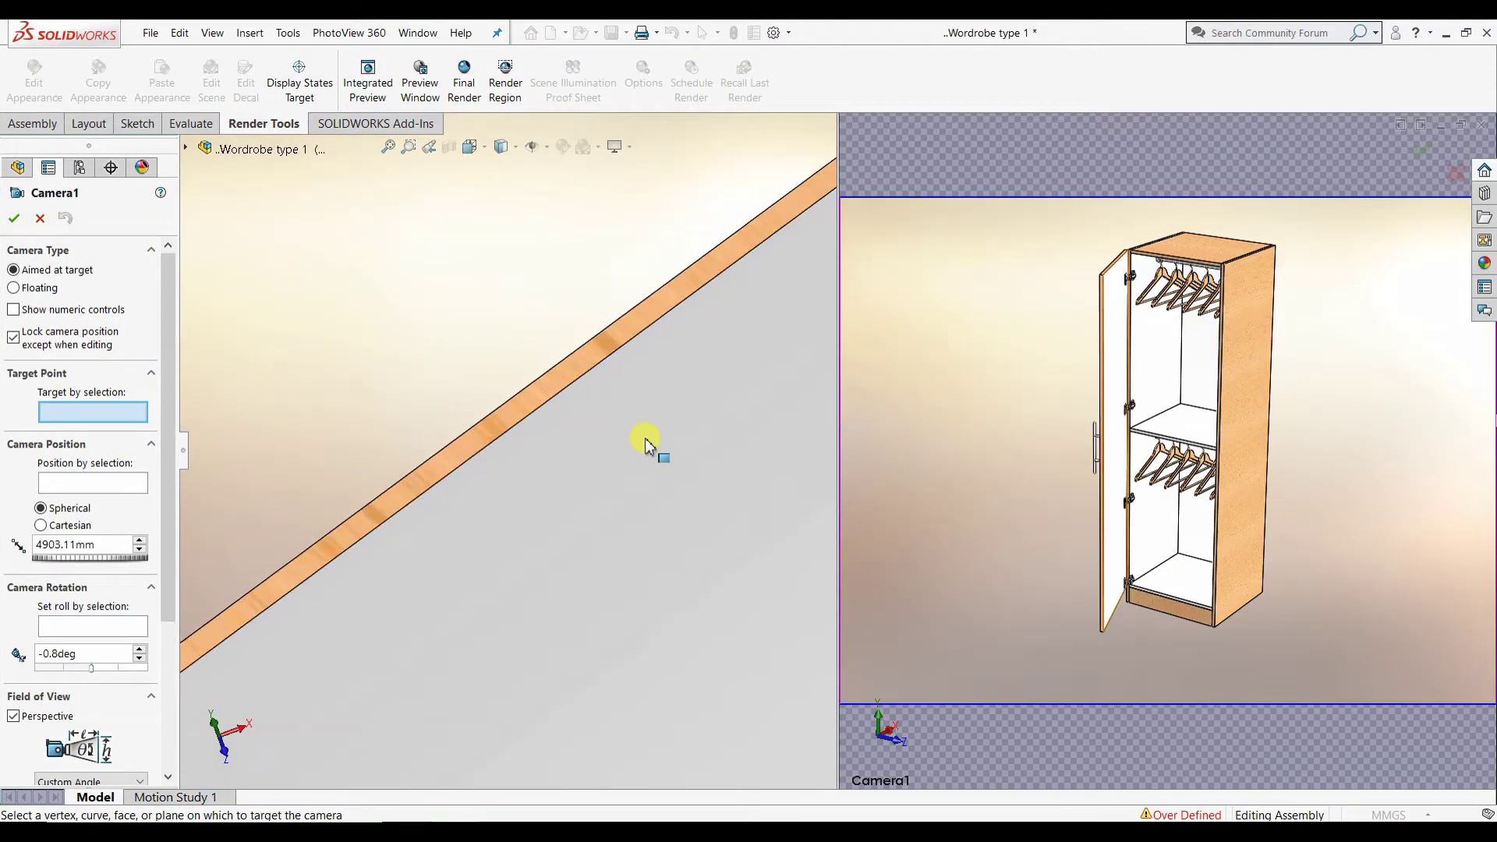
{"action": "scroll", "coordinate": [644, 438], "scroll_direction": "up", "scroll_amount": 5}
{"action": "scroll", "coordinate": [618, 419], "scroll_direction": "up", "scroll_amount": 3}
{"action": "scroll", "coordinate": [635, 467], "scroll_direction": "up", "scroll_amount": 3}
{"action": "mouse_move", "coordinate": [623, 475]}
{"action": "middle_mouse_down"}
{"action": "mouse_move", "coordinate": [619, 551]}
{"action": "mouse_move", "coordinate": [661, 407]}
{"action": "mouse_move", "coordinate": [694, 374]}
{"action": "mouse_move", "coordinate": [718, 441]}
{"action": "middle_mouse_up"}
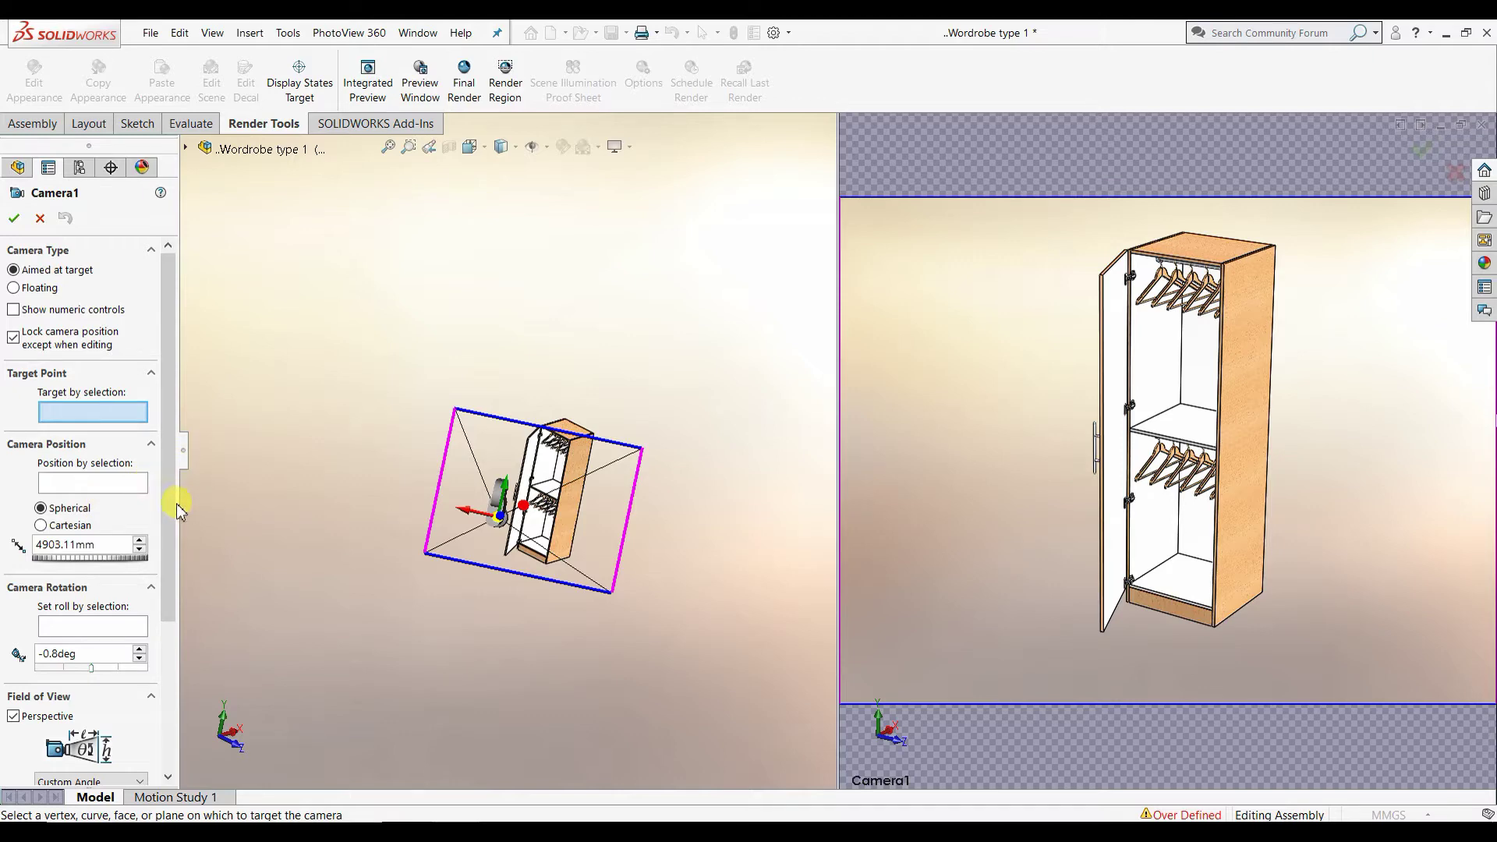
{"action": "scroll", "coordinate": [173, 507], "scroll_direction": "down", "scroll_amount": 1}
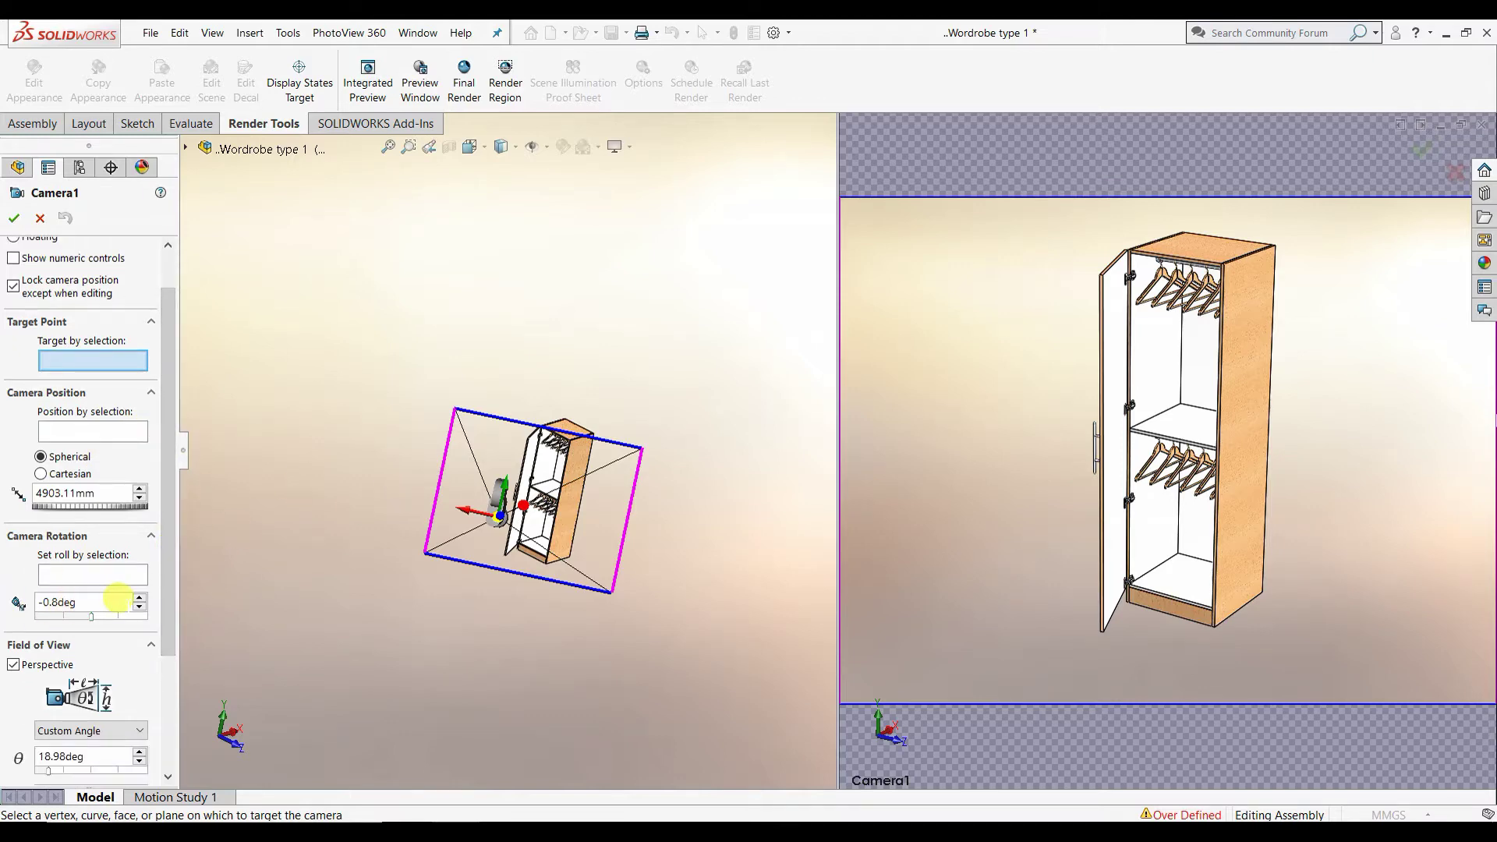
Step: Try Camera1 roll angles of 90, 104.4, 14.4 and -75.6deg, then level it at 0deg
{"action": "left_click_drag", "start_coordinate": [139, 597], "coordinate": [142, 616]}
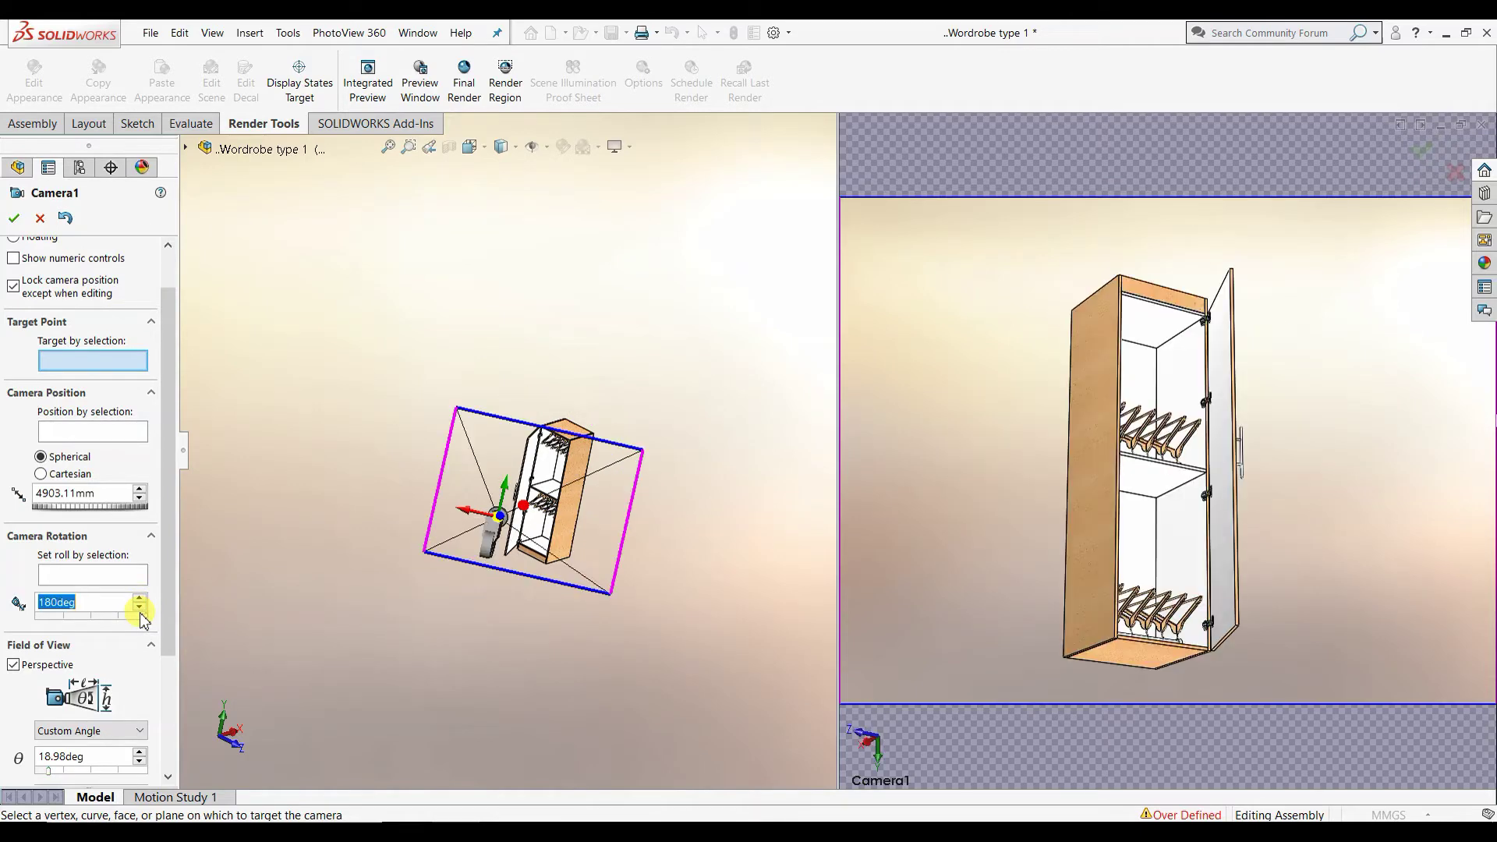
{"action": "left_click", "coordinate": [143, 618]}
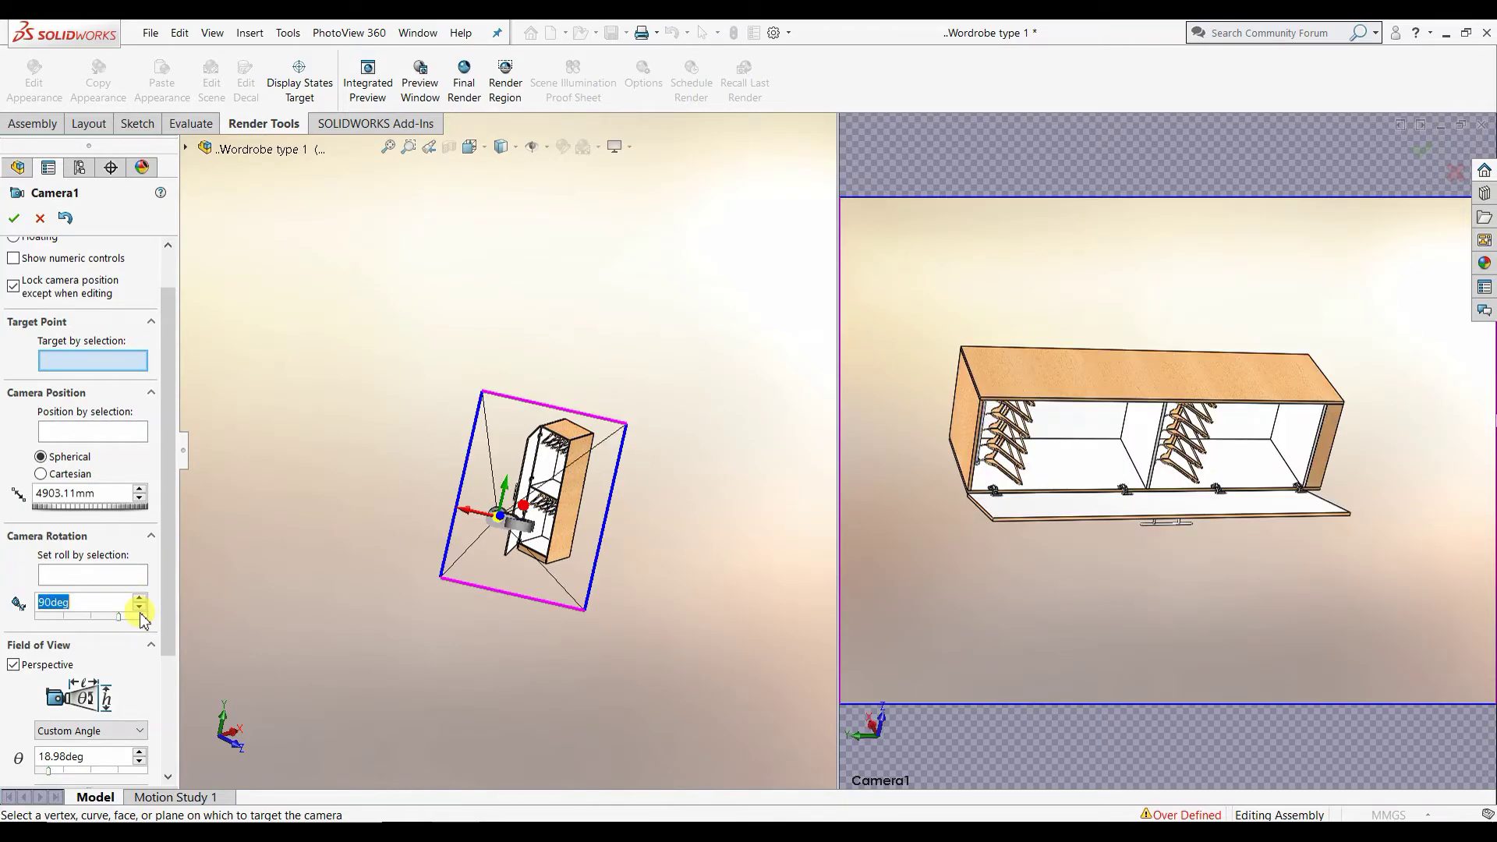
{"action": "left_click", "coordinate": [139, 597]}
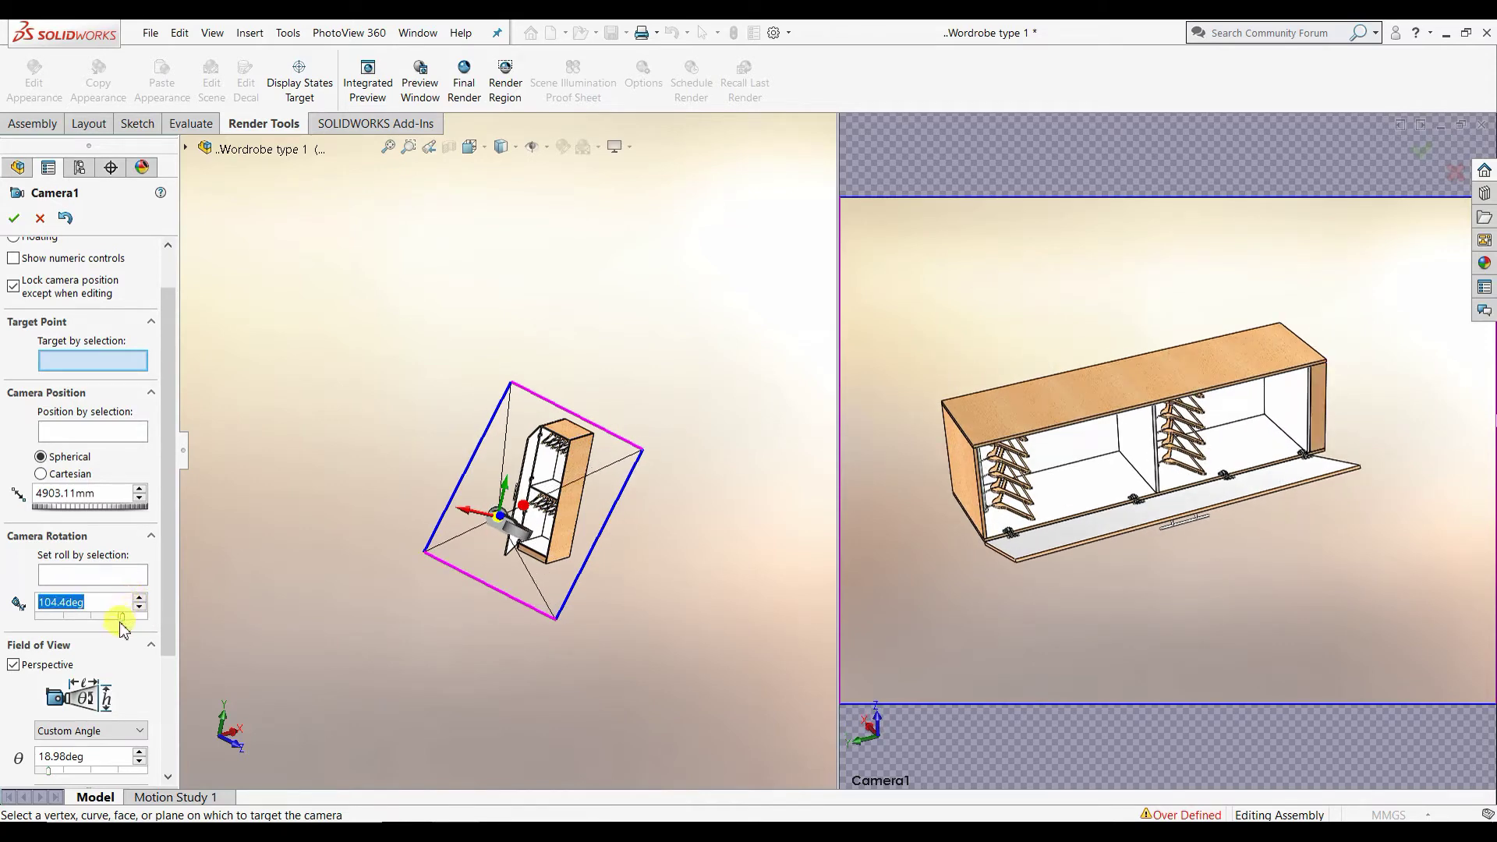
{"action": "left_click", "coordinate": [97, 624]}
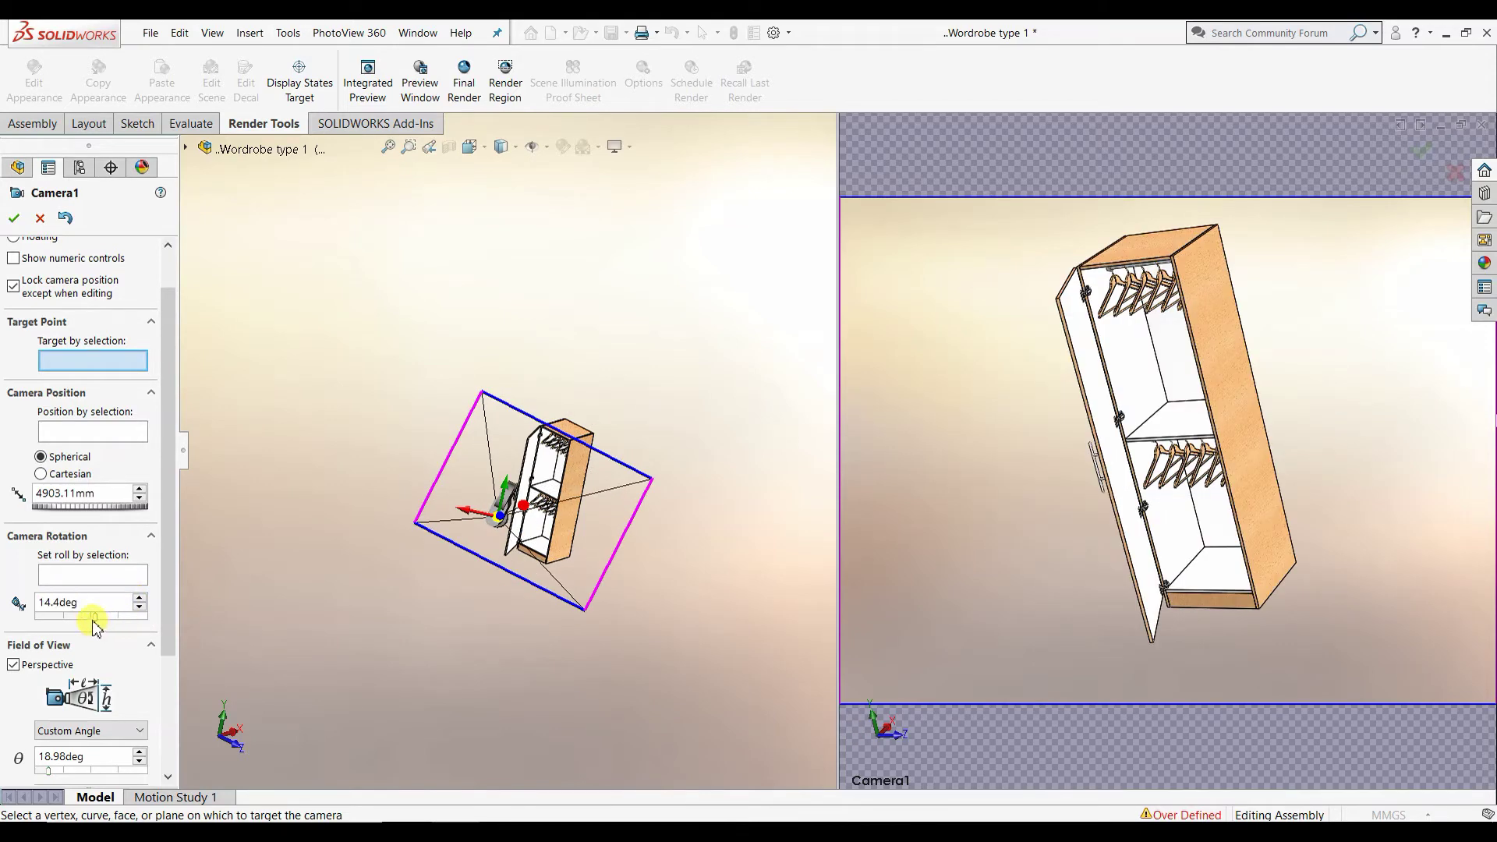
{"action": "left_click", "coordinate": [64, 623]}
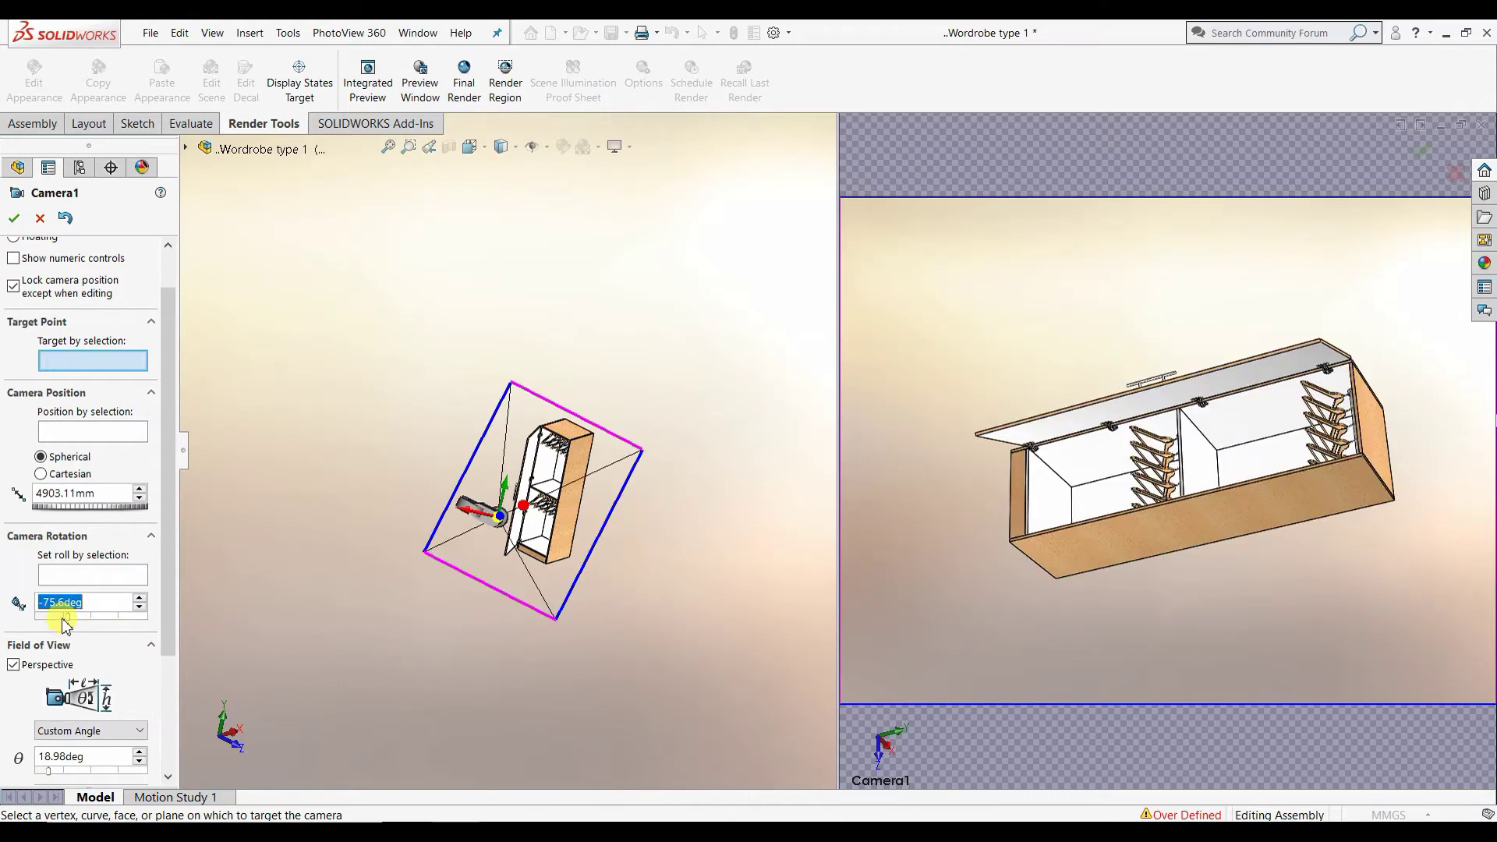
{"action": "left_click_drag", "start_coordinate": [66, 621], "coordinate": [92, 648]}
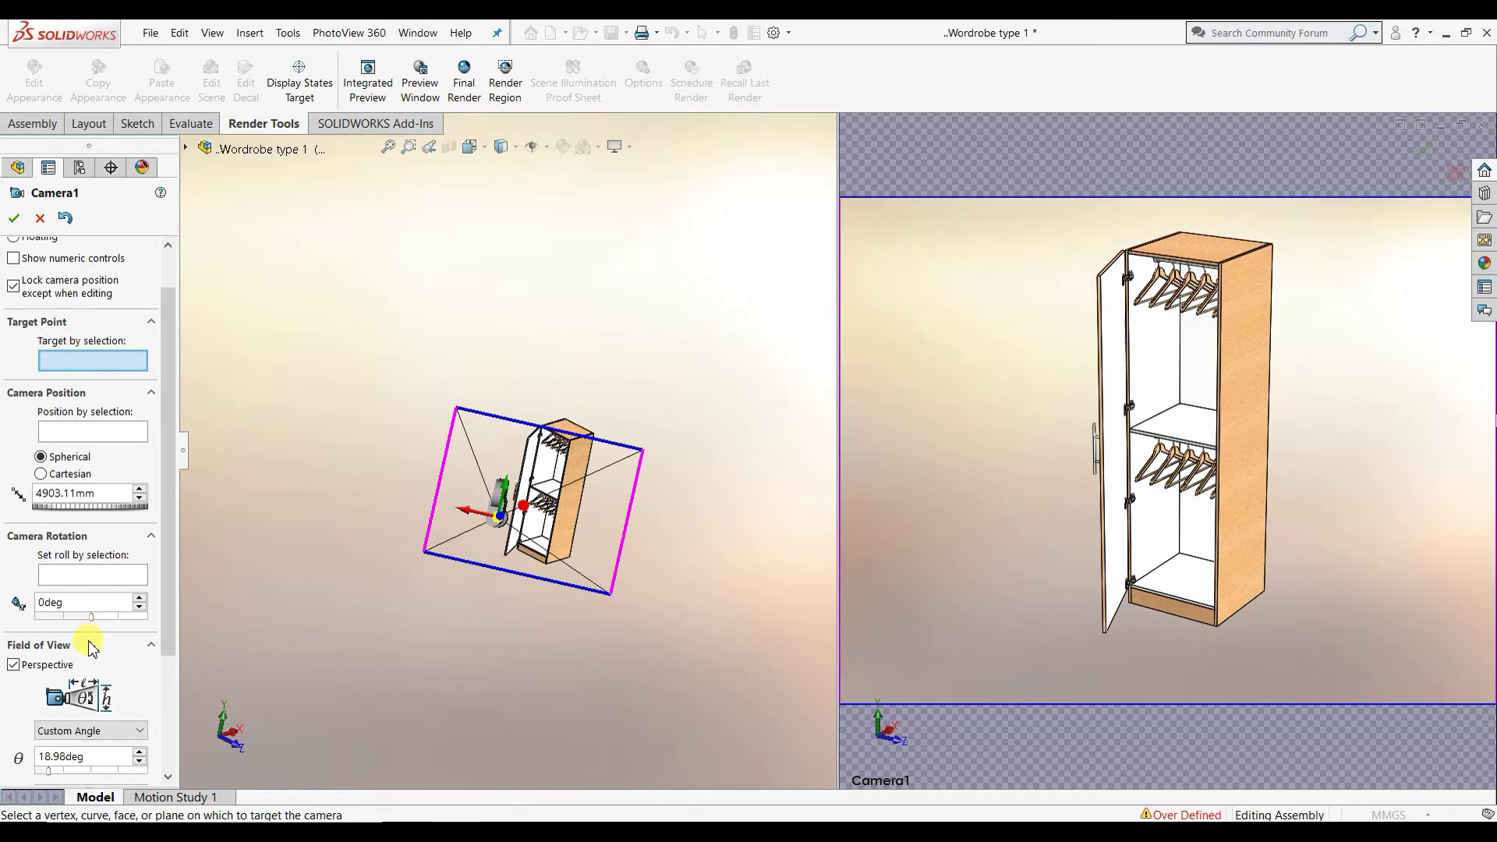
Step: Compare the 50mm Standard and 85mm Telephoto lens presets, returning to 50mm Standard
{"action": "scroll", "coordinate": [152, 616], "scroll_direction": "down", "scroll_amount": 2}
{"action": "scroll", "coordinate": [154, 635], "scroll_direction": "down", "scroll_amount": 2}
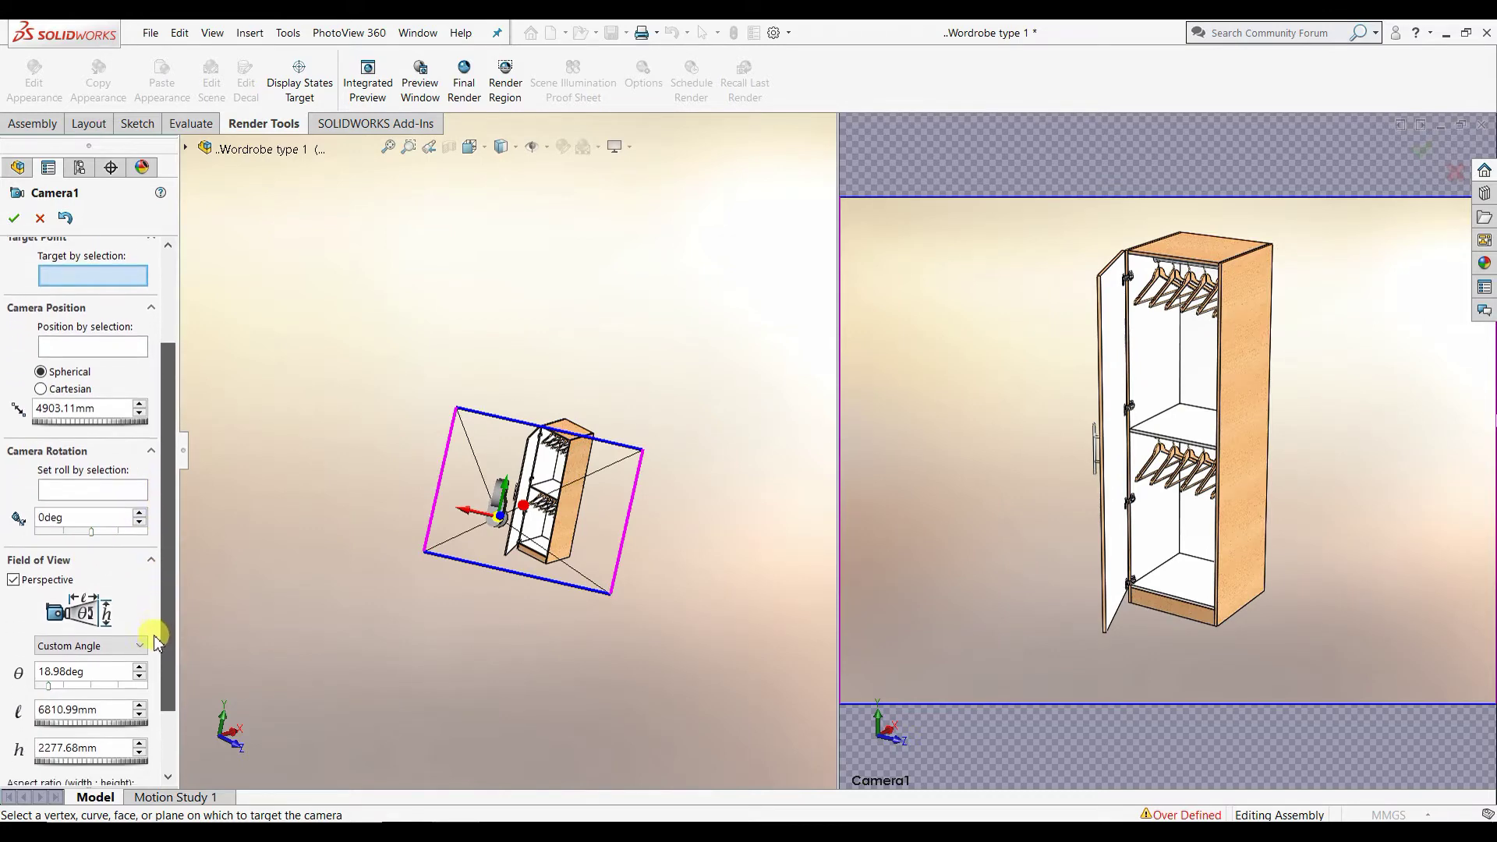
{"action": "scroll", "coordinate": [152, 686], "scroll_direction": "down", "scroll_amount": 2}
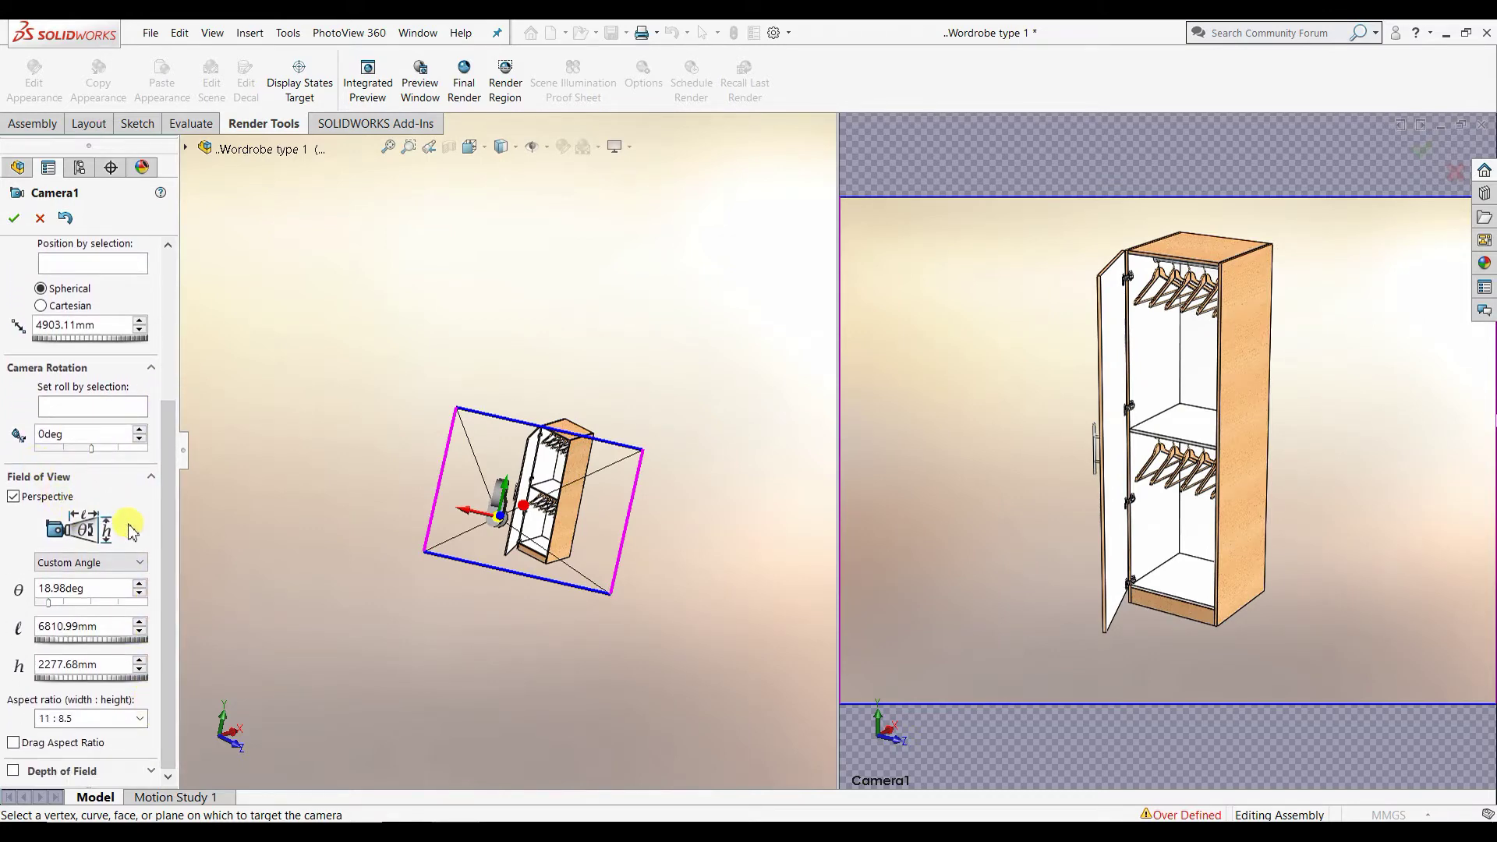
{"action": "left_click", "coordinate": [121, 563]}
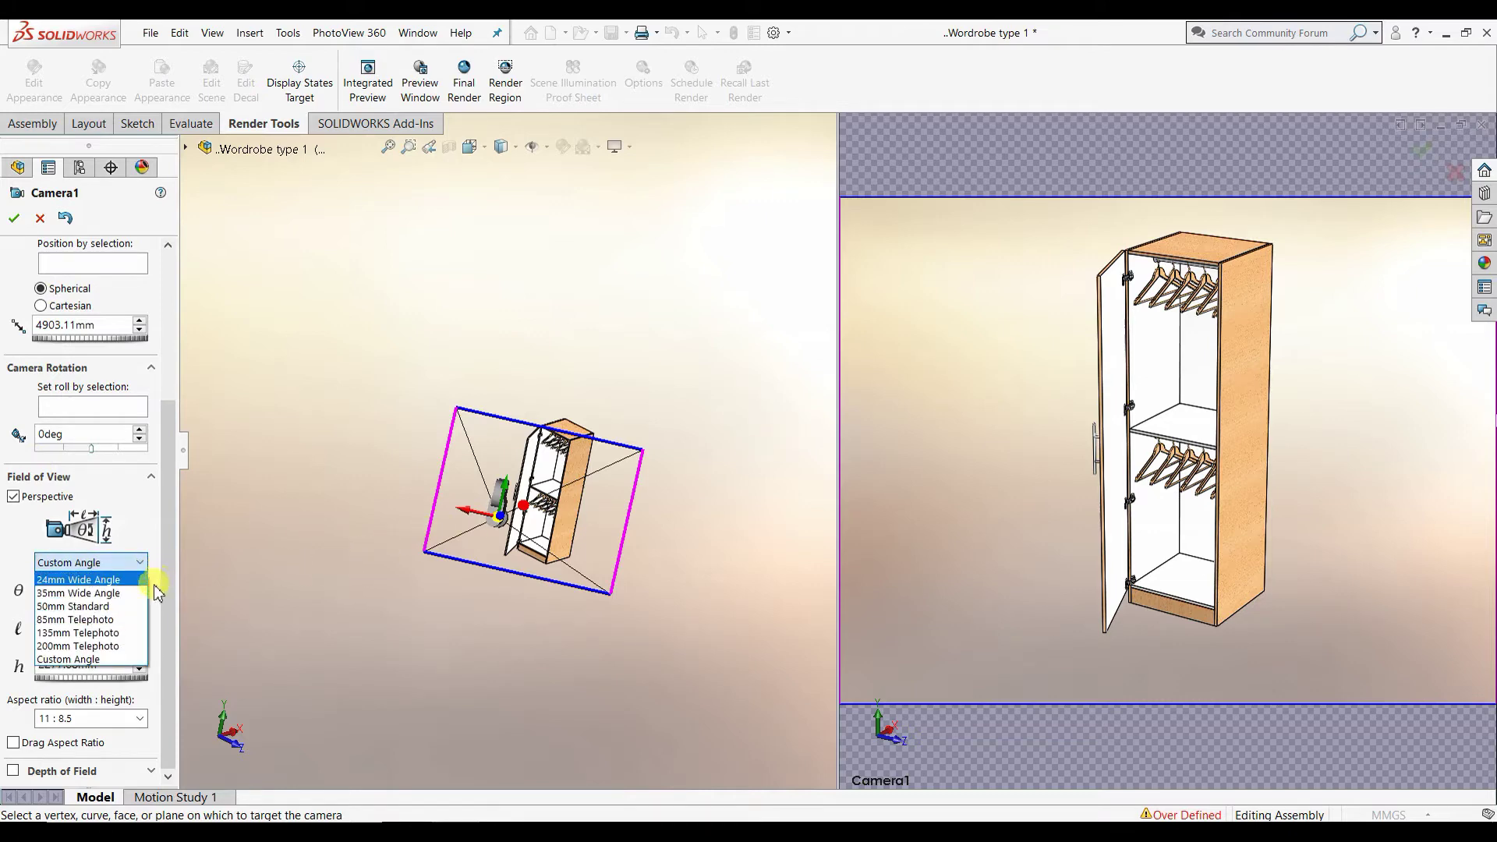
{"action": "left_click", "coordinate": [74, 607]}
{"action": "left_click", "coordinate": [86, 562]}
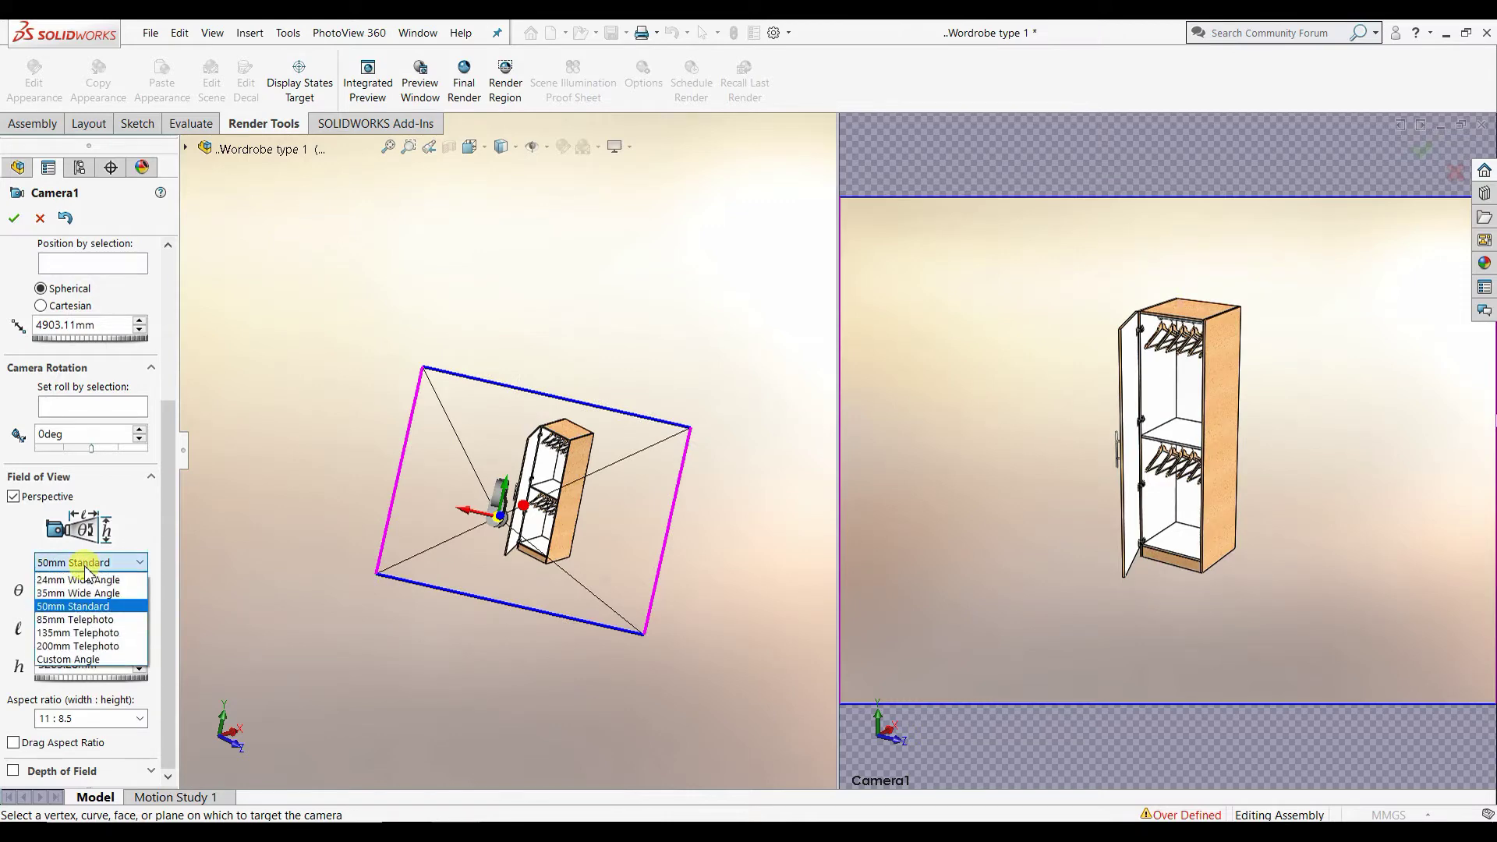
{"action": "left_click", "coordinate": [86, 620]}
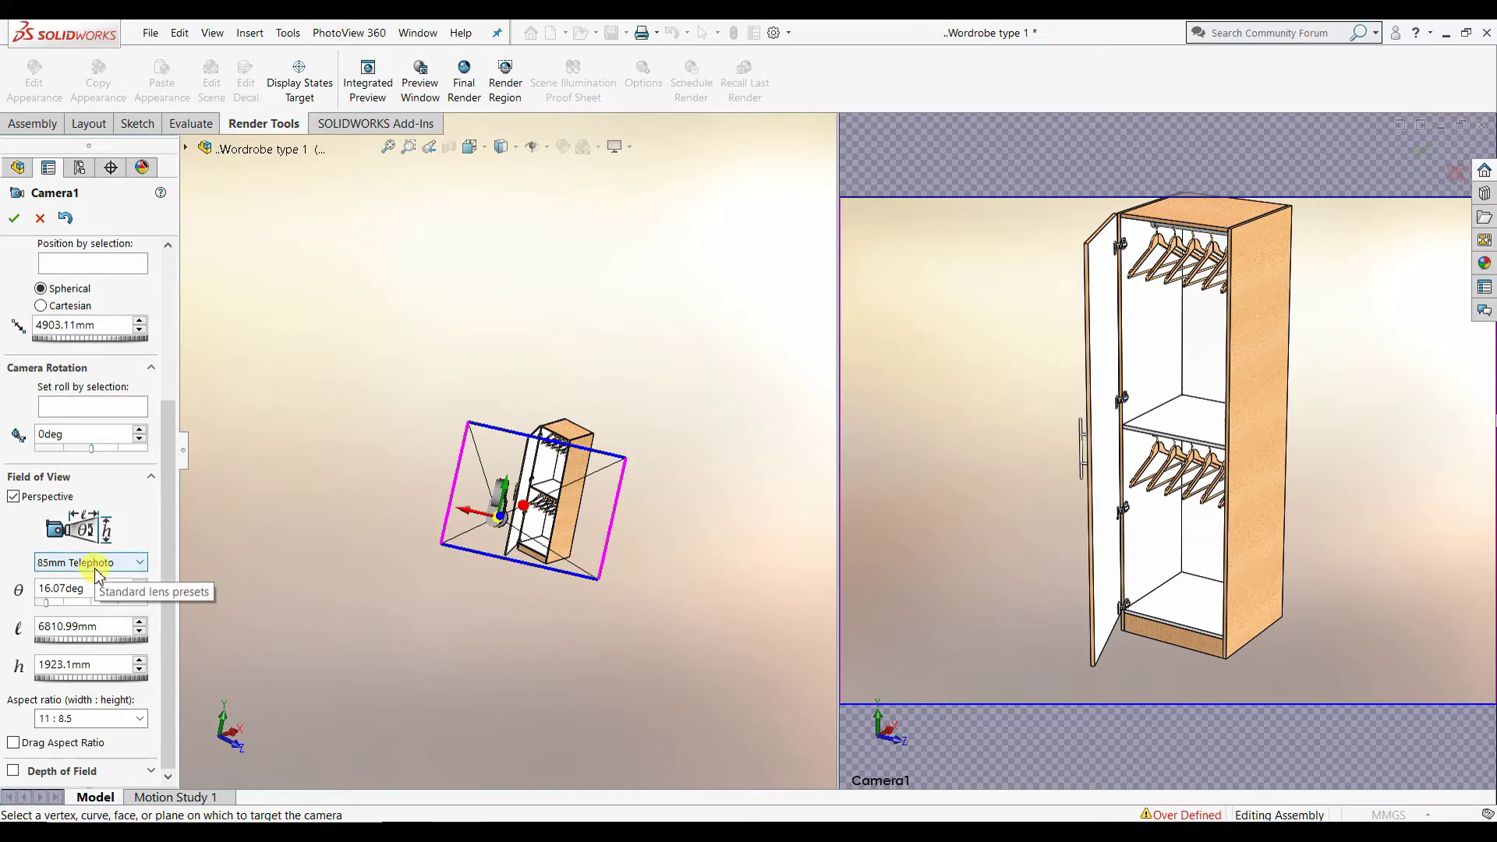
{"action": "left_click", "coordinate": [97, 567]}
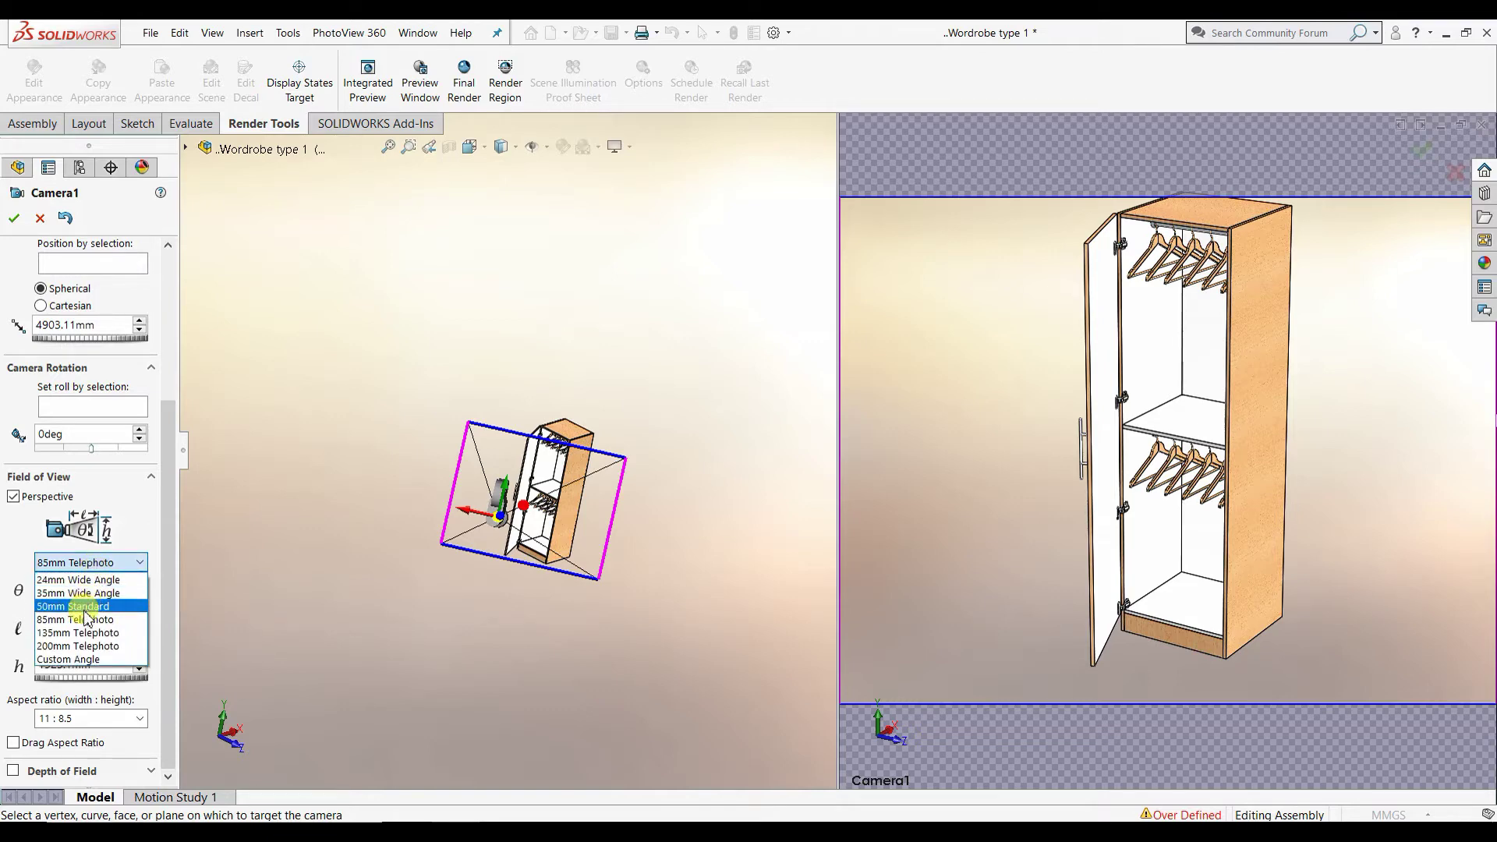
{"action": "left_click", "coordinate": [82, 606]}
Step: Try the 135mm Telephoto lens, then settle on 50mm Standard with a 27deg angle
{"action": "left_click", "coordinate": [122, 568]}
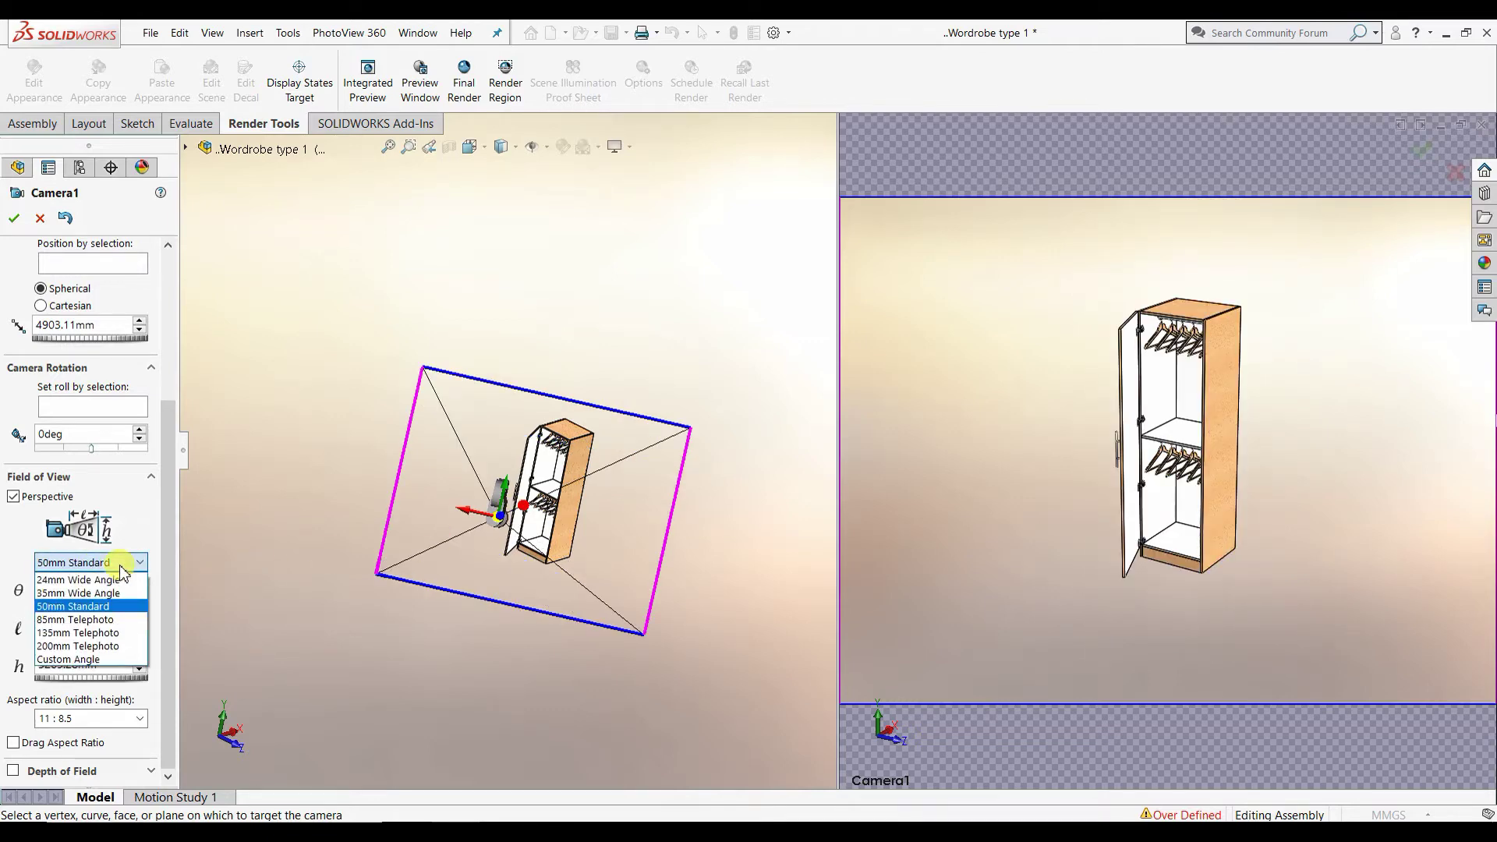
{"action": "left_click", "coordinate": [93, 625]}
{"action": "left_click", "coordinate": [131, 563]}
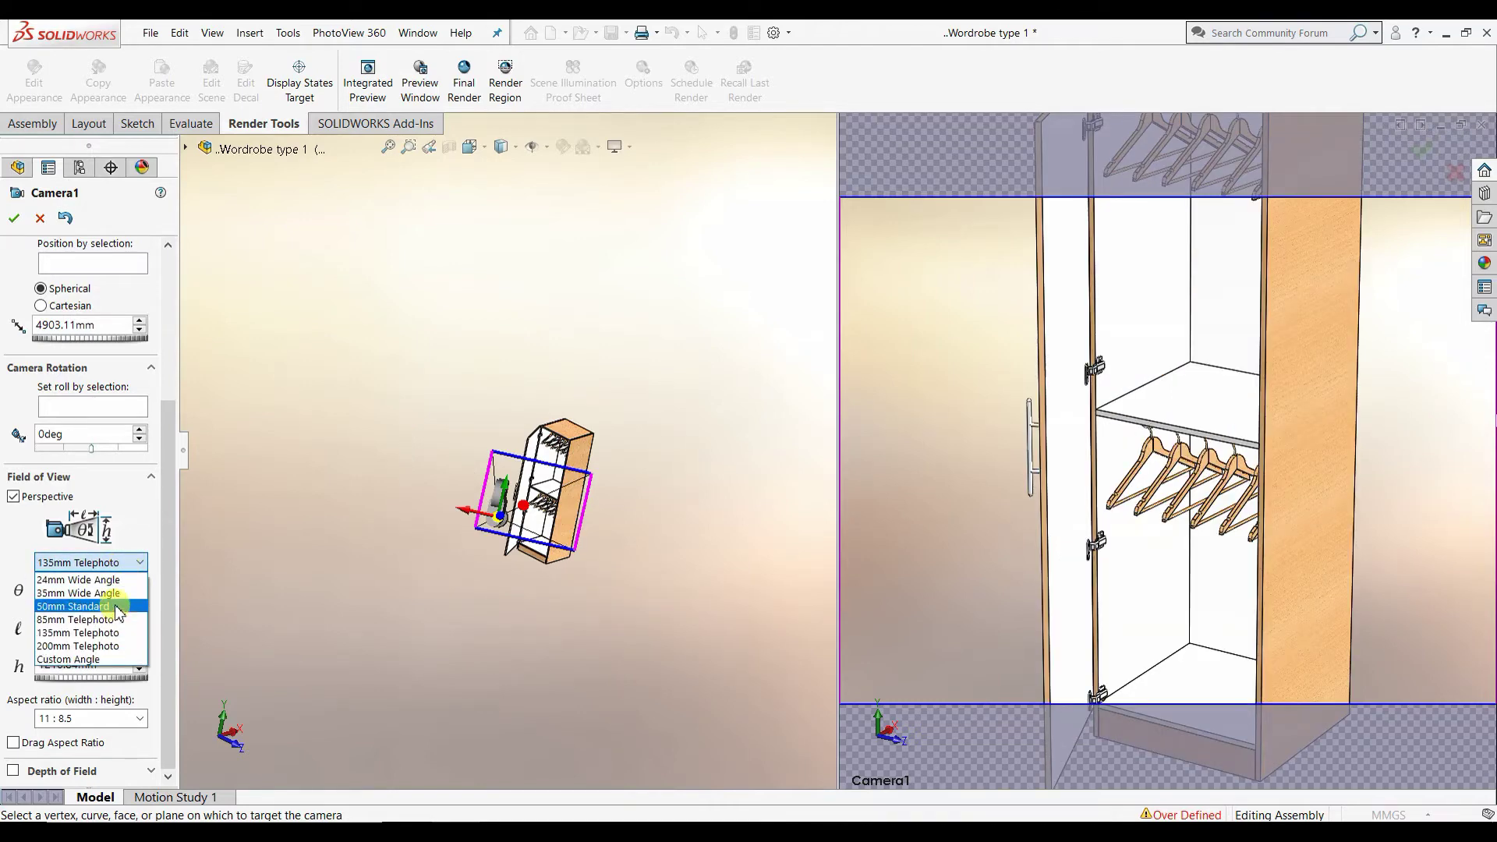
{"action": "left_click", "coordinate": [117, 607]}
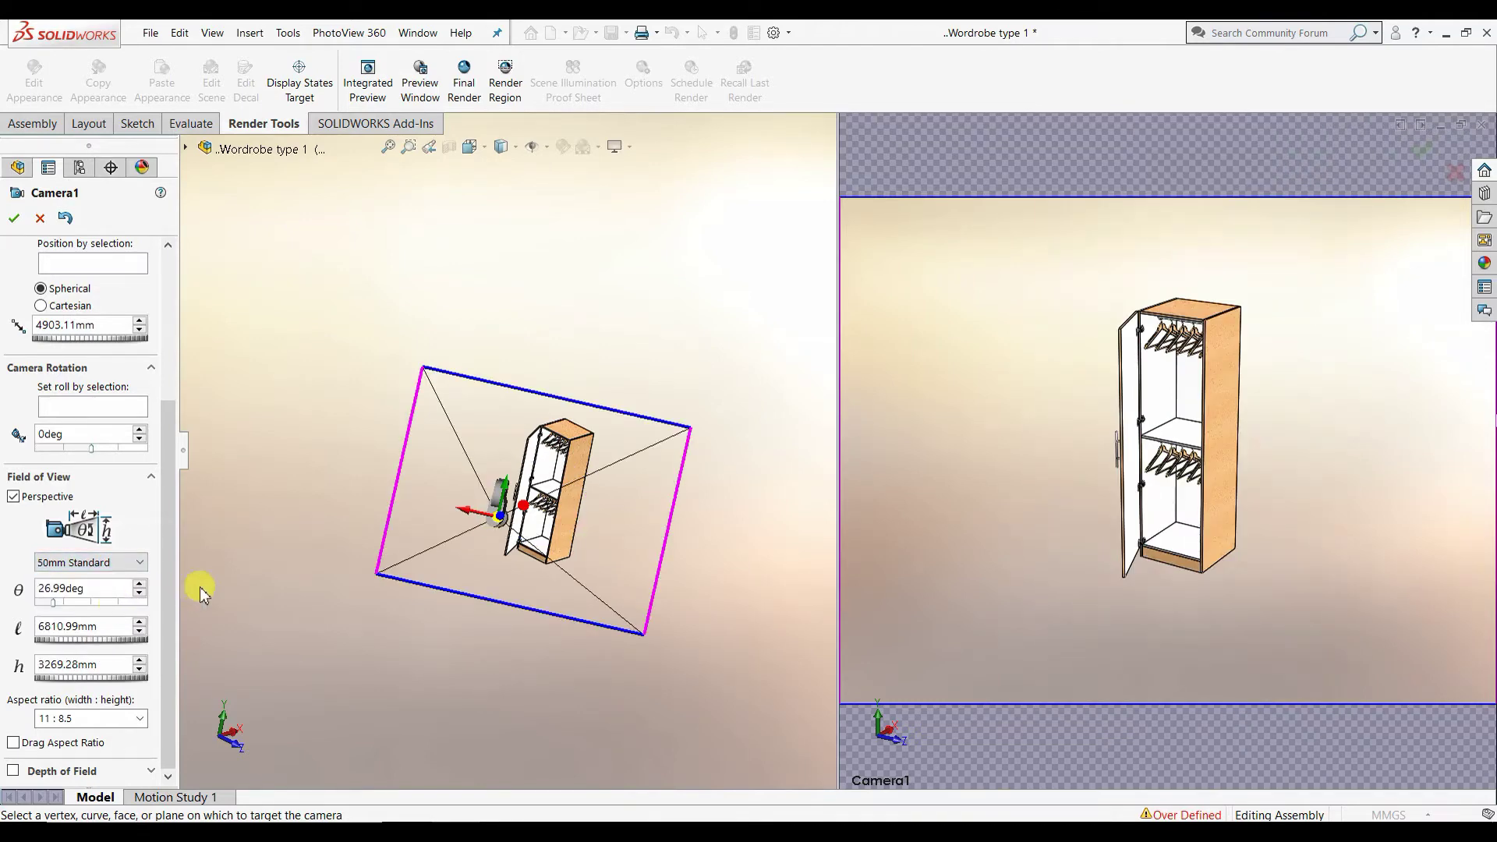
{"action": "left_click", "coordinate": [142, 583]}
{"action": "left_click", "coordinate": [141, 598]}
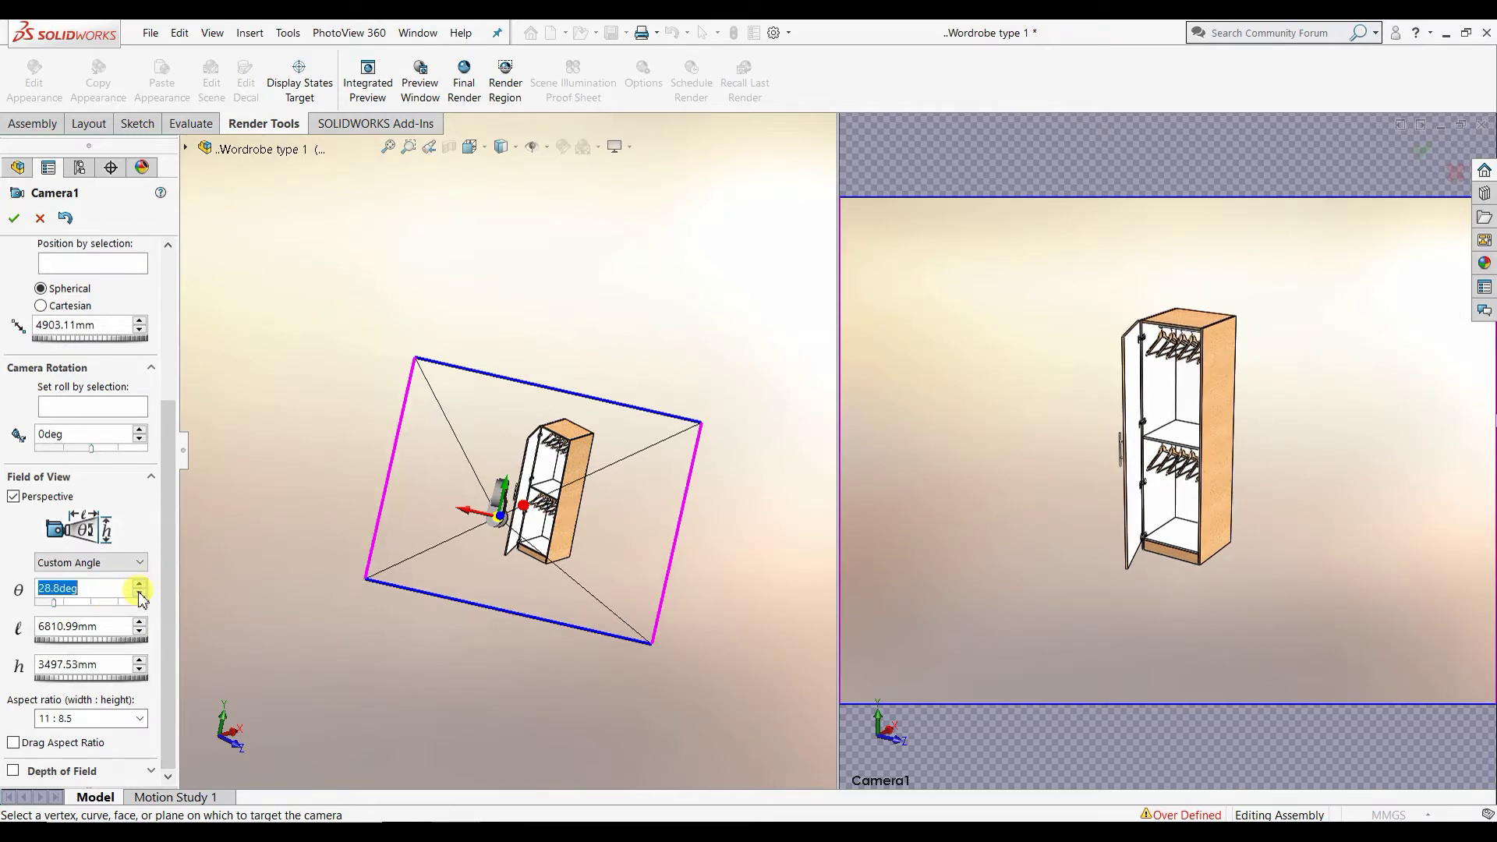
{"action": "left_click", "coordinate": [141, 718]}
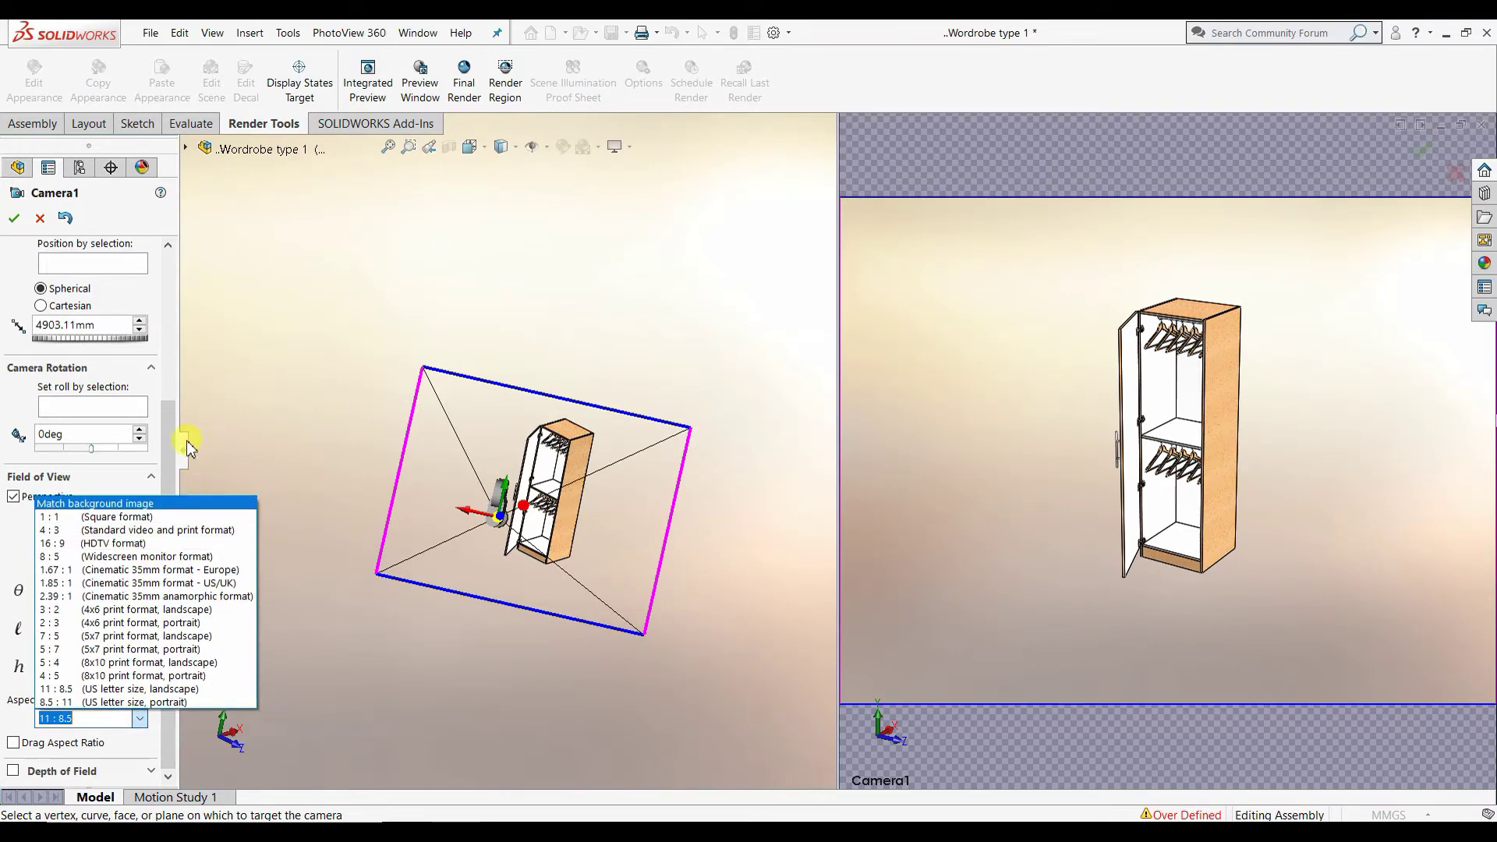
Step: Try a 1:1 aspect ratio, then set Camera1 to 16:9 HDTV widescreen
{"action": "left_click", "coordinate": [171, 467]}
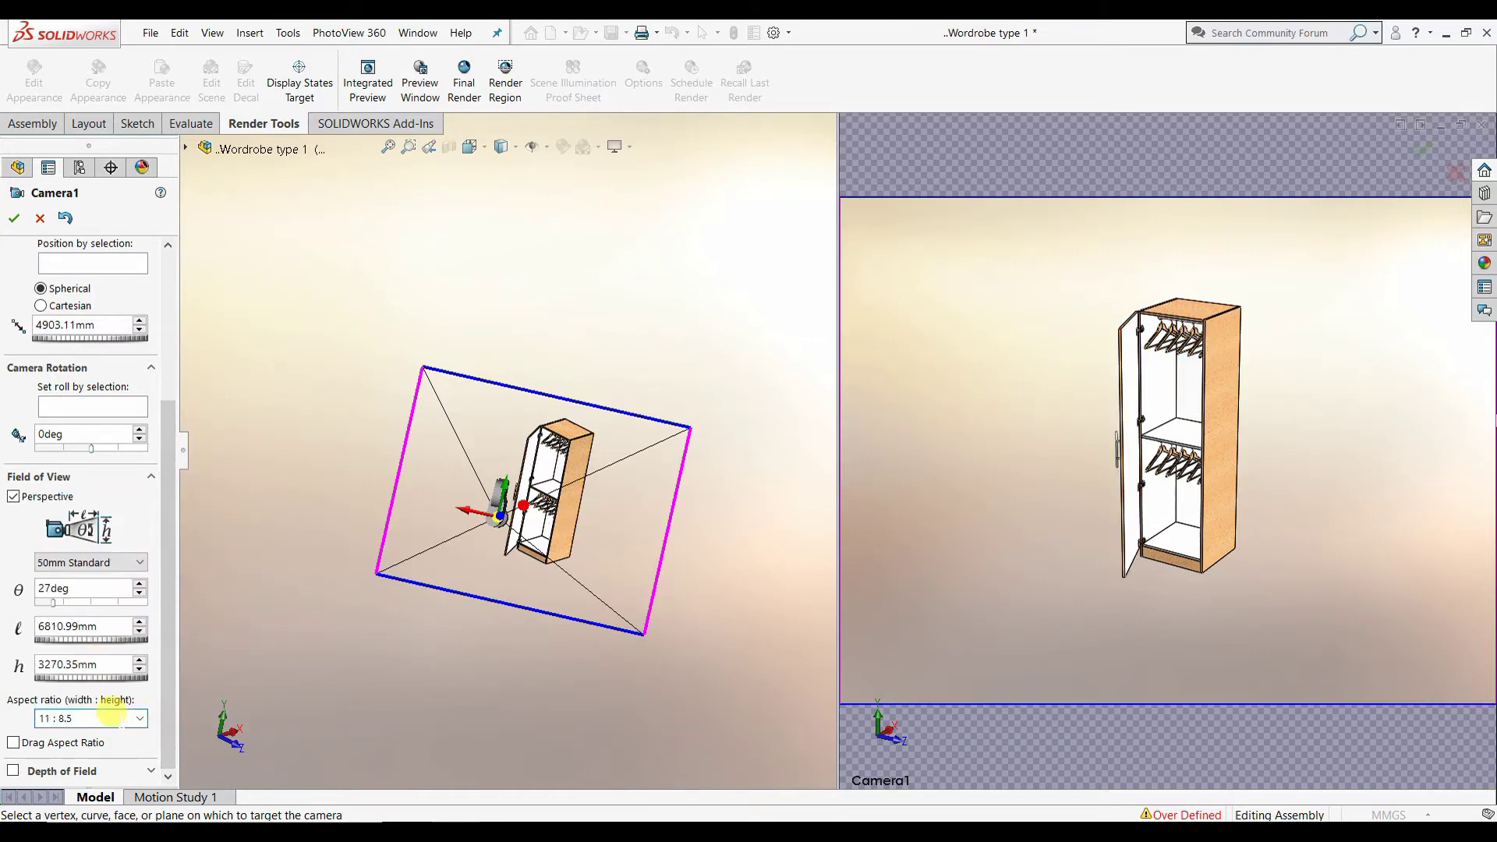
{"action": "left_click", "coordinate": [142, 718]}
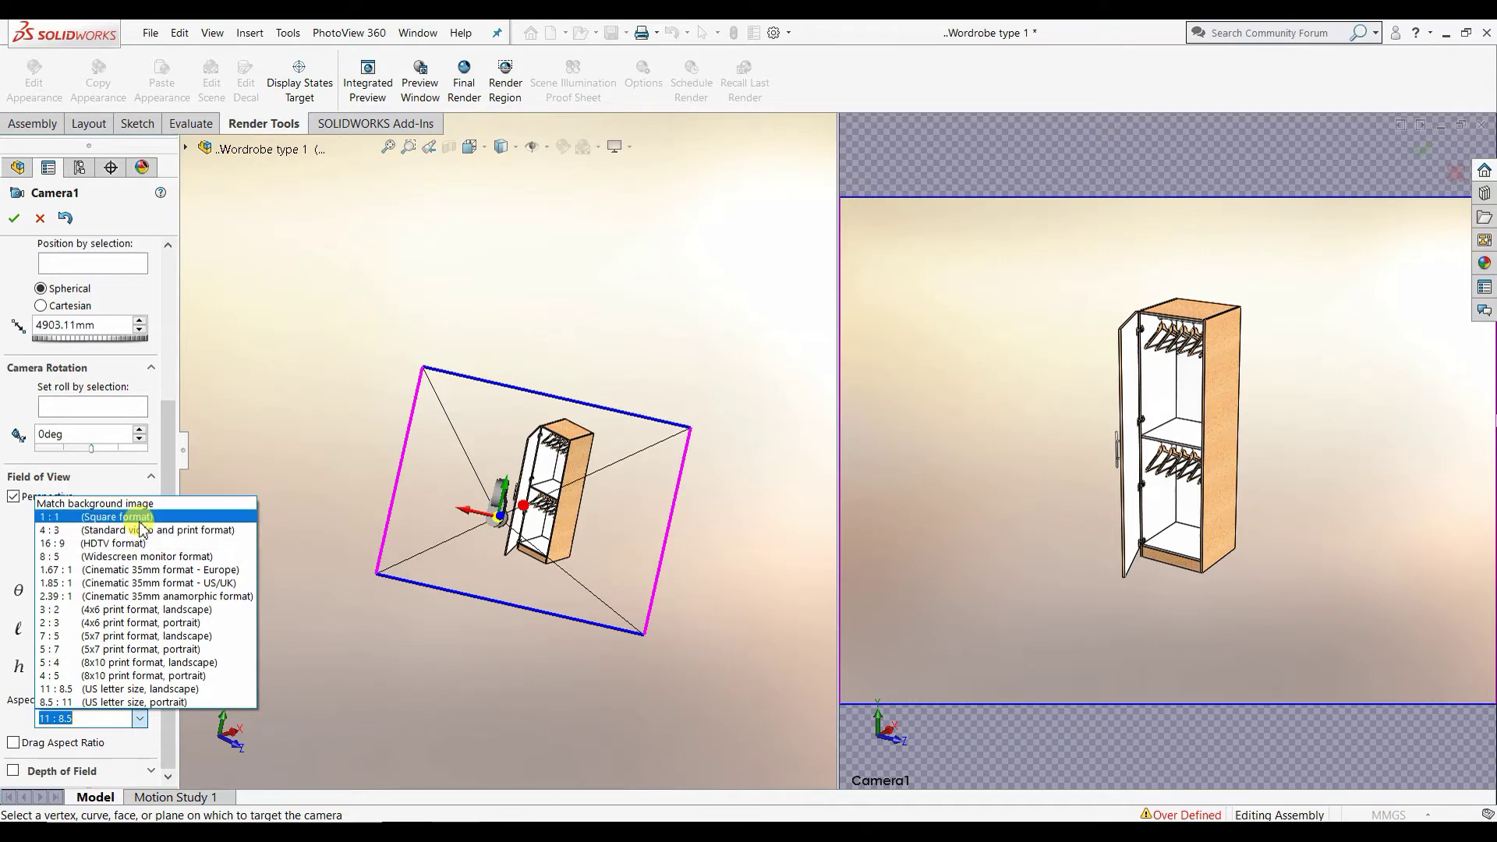
{"action": "left_click", "coordinate": [70, 524]}
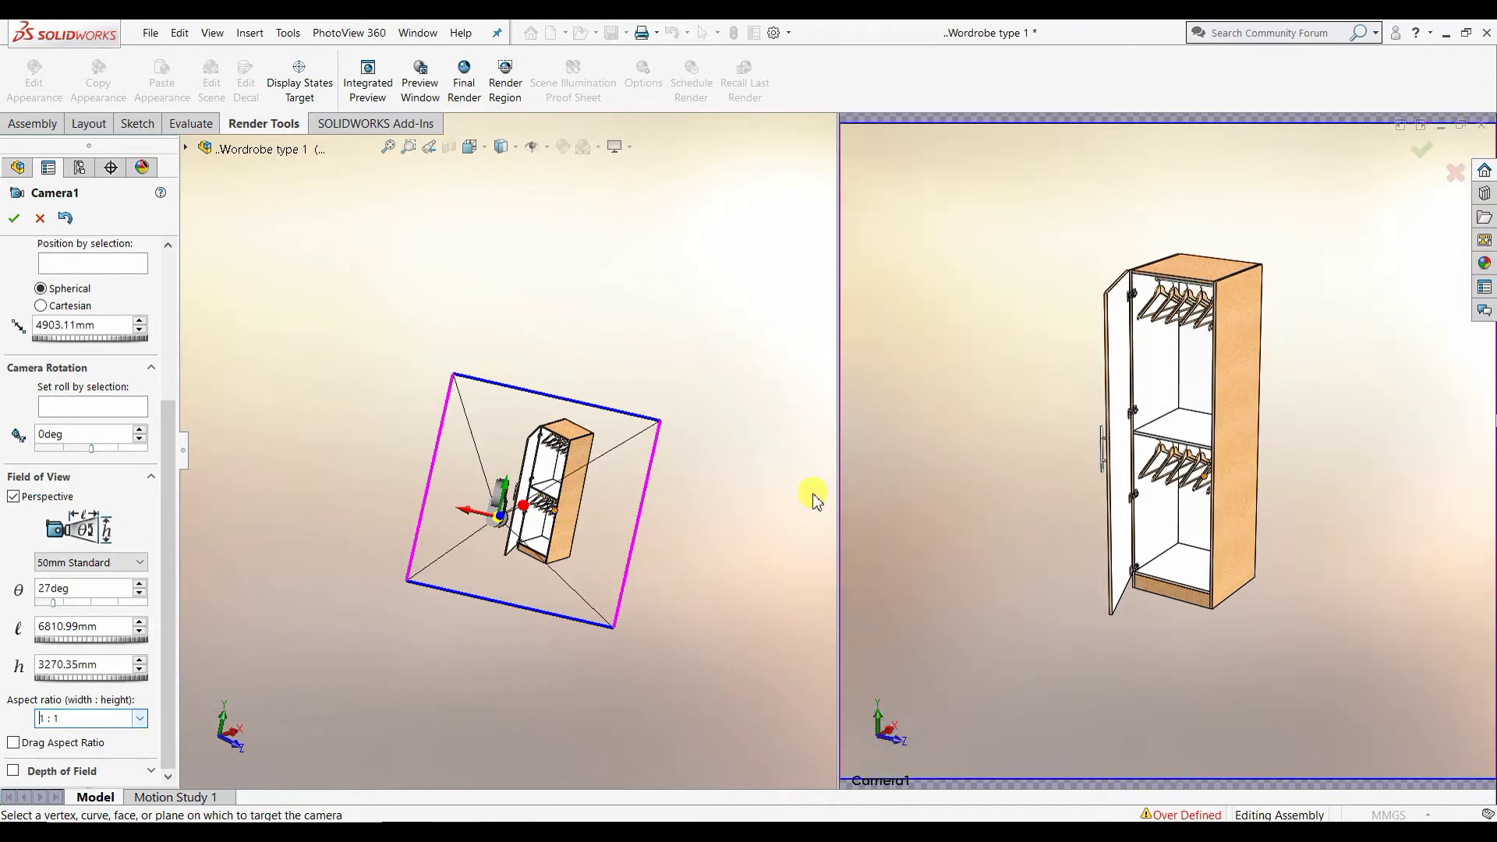
{"action": "left_click", "coordinate": [141, 722]}
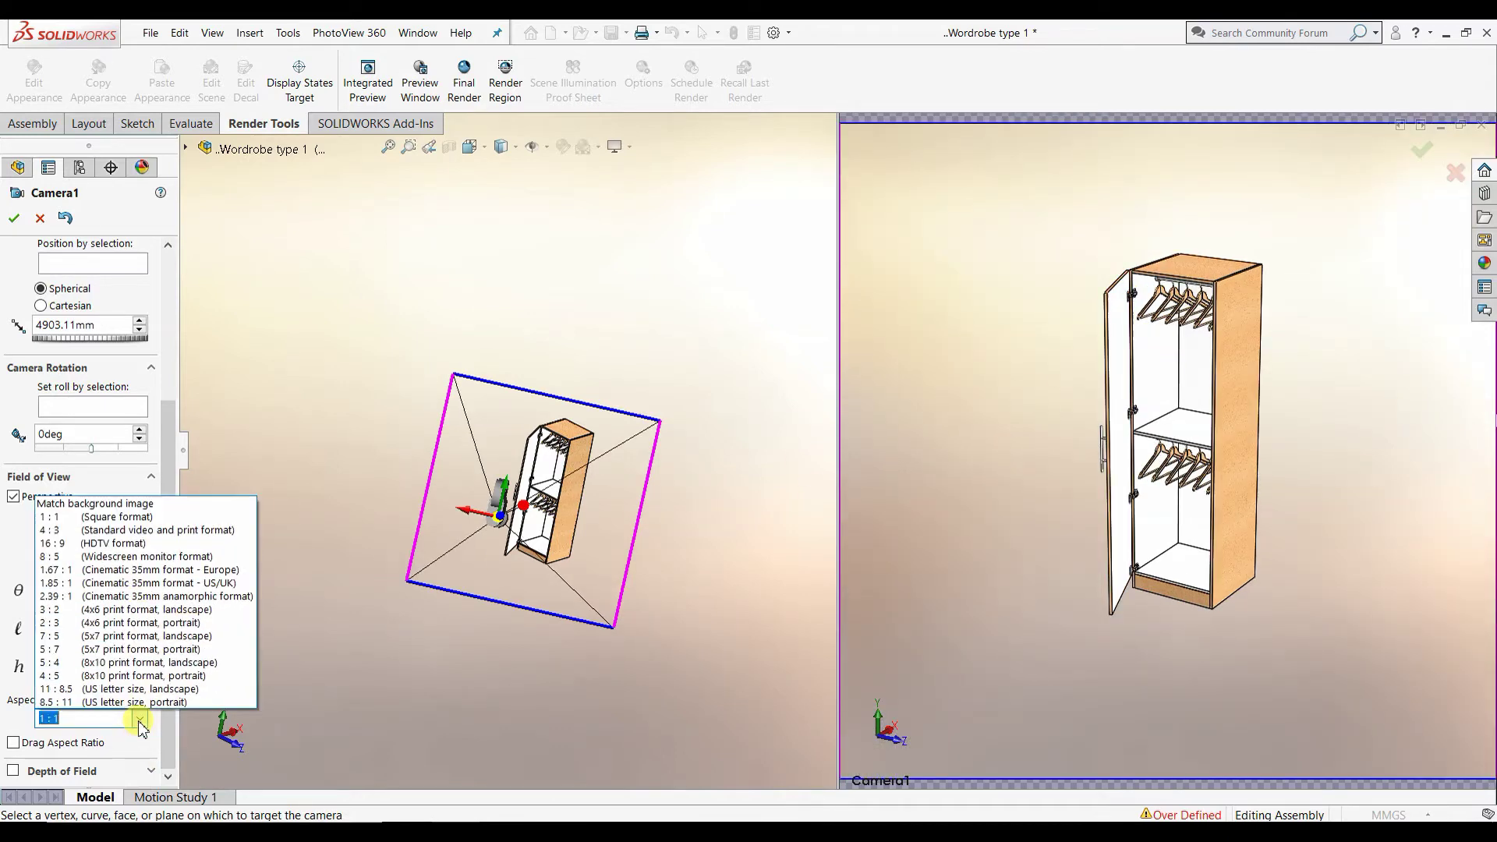
{"action": "left_click", "coordinate": [148, 543]}
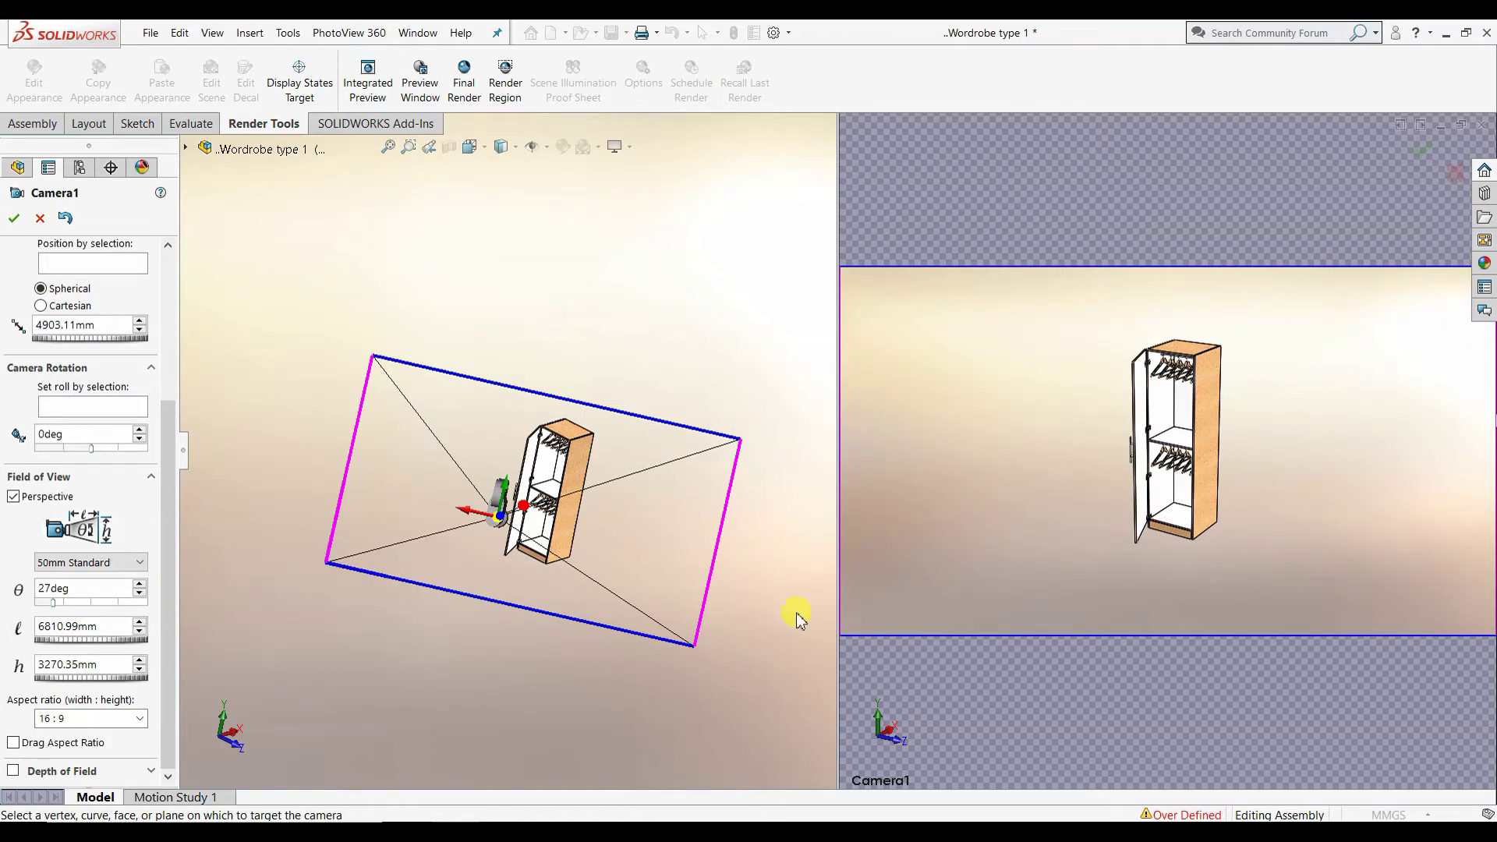
{"action": "left_click", "coordinate": [151, 772]}
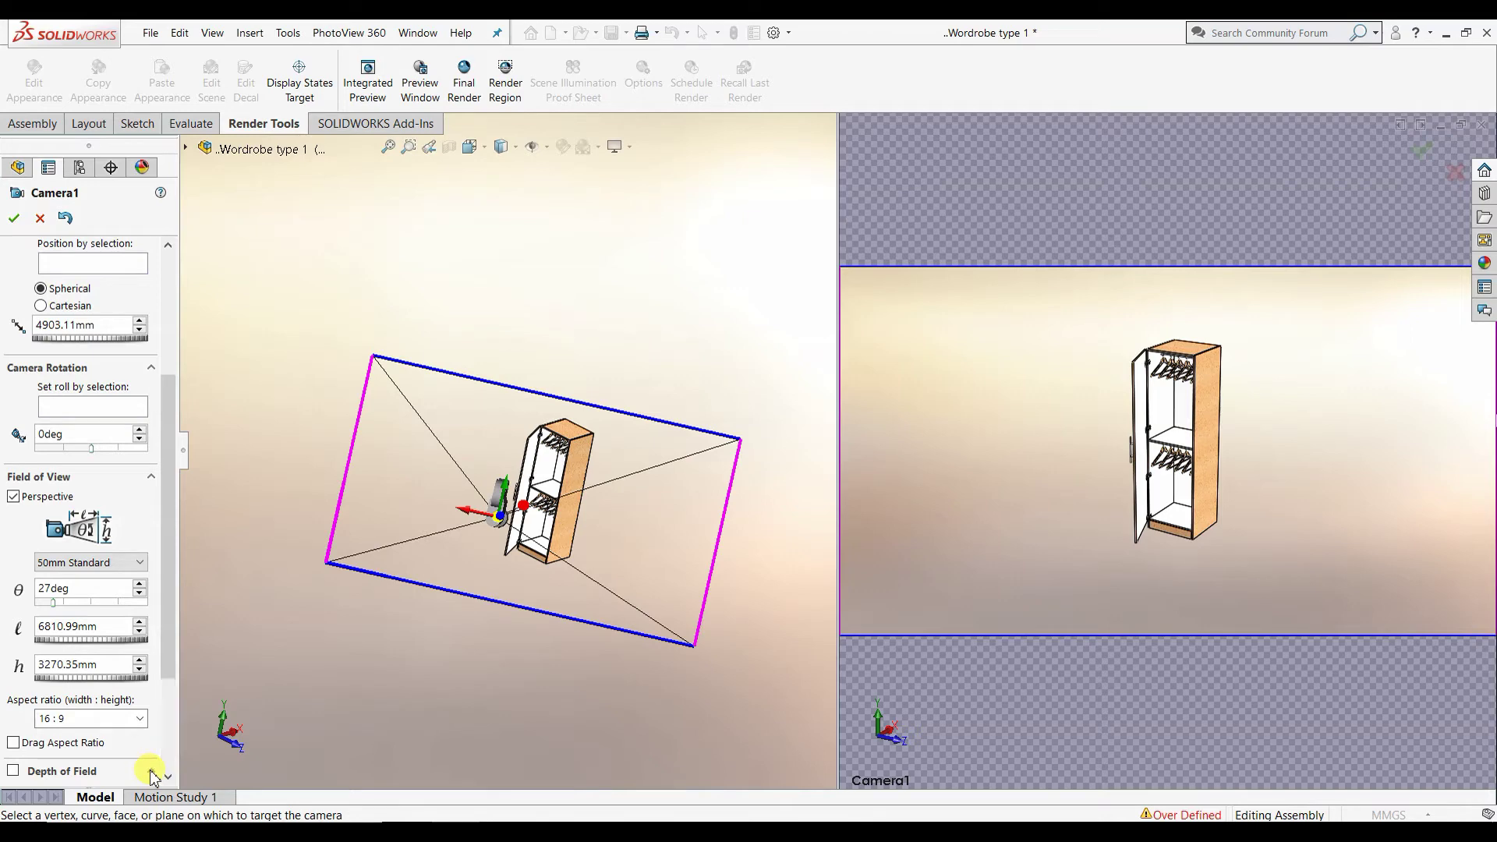
Step: Turn on depth of field and focus it on a vertex of a hanger
{"action": "scroll", "coordinate": [165, 655], "scroll_direction": "down", "scroll_amount": 1}
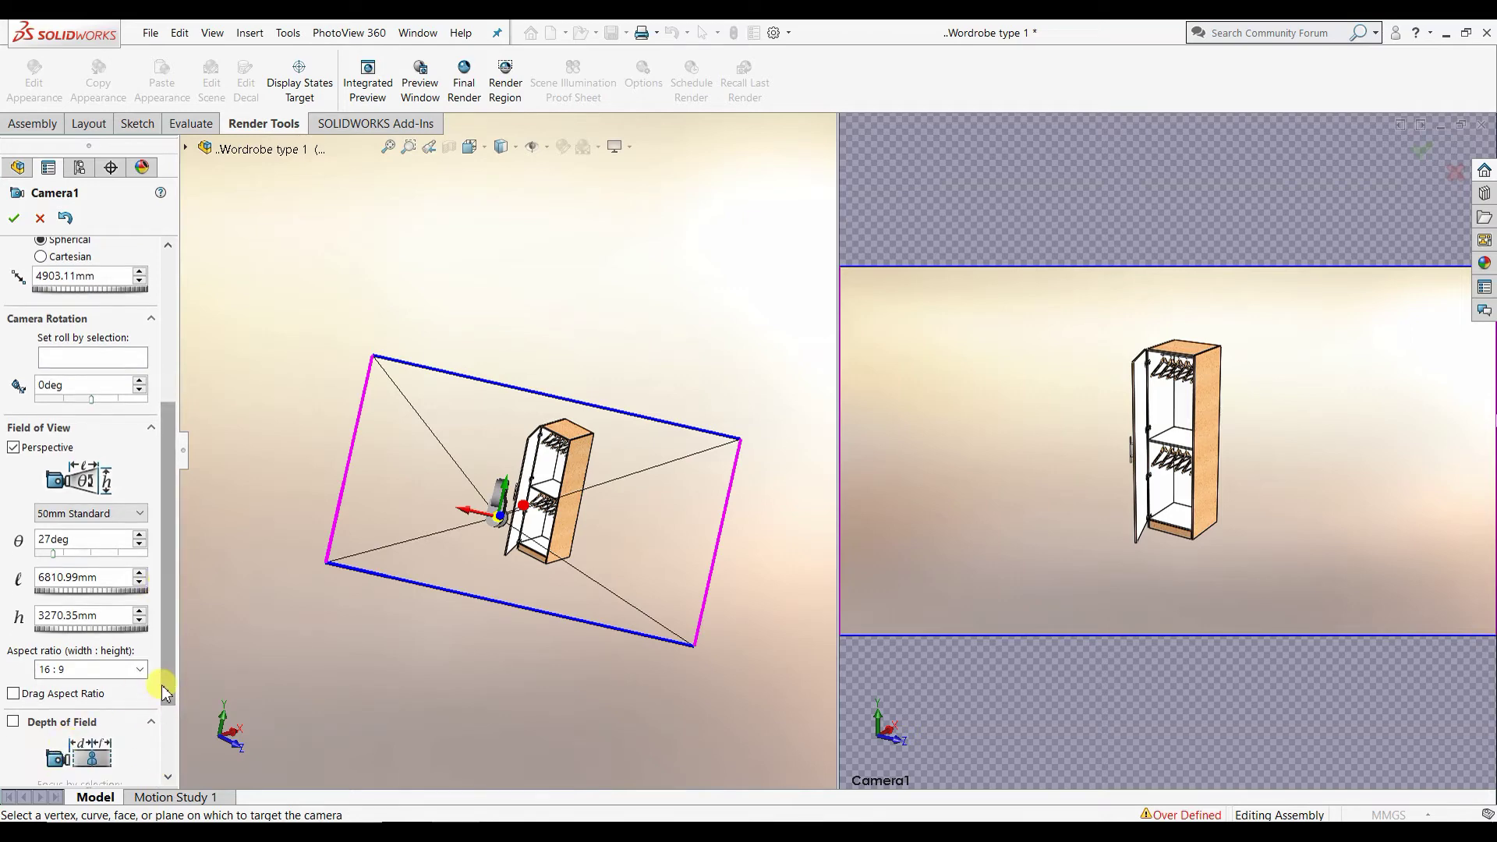
{"action": "scroll", "coordinate": [168, 702], "scroll_direction": "down", "scroll_amount": 2}
{"action": "scroll", "coordinate": [173, 768], "scroll_direction": "down", "scroll_amount": 1}
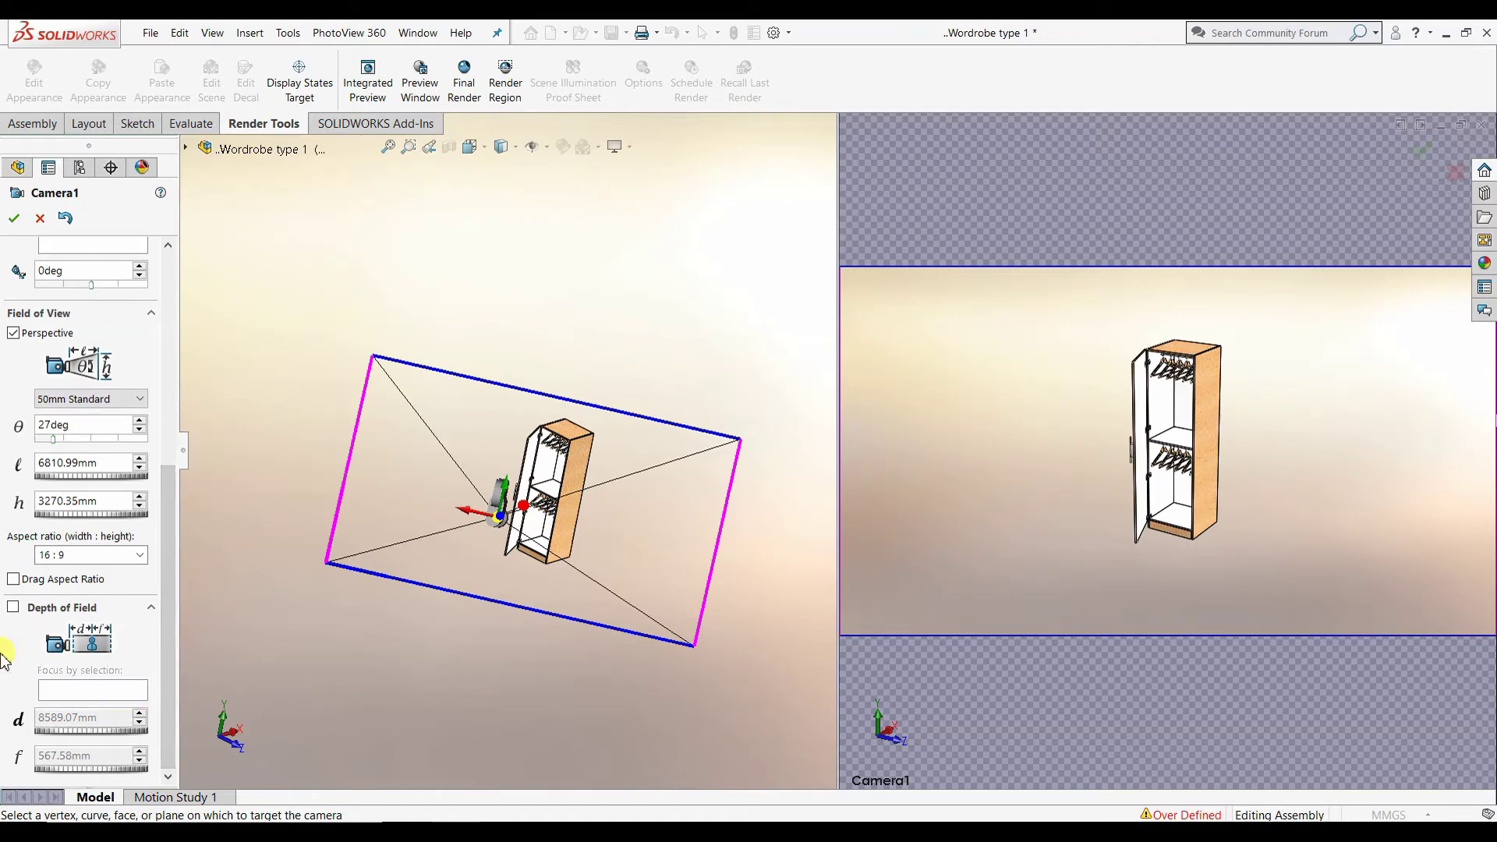
{"action": "left_click", "coordinate": [13, 607]}
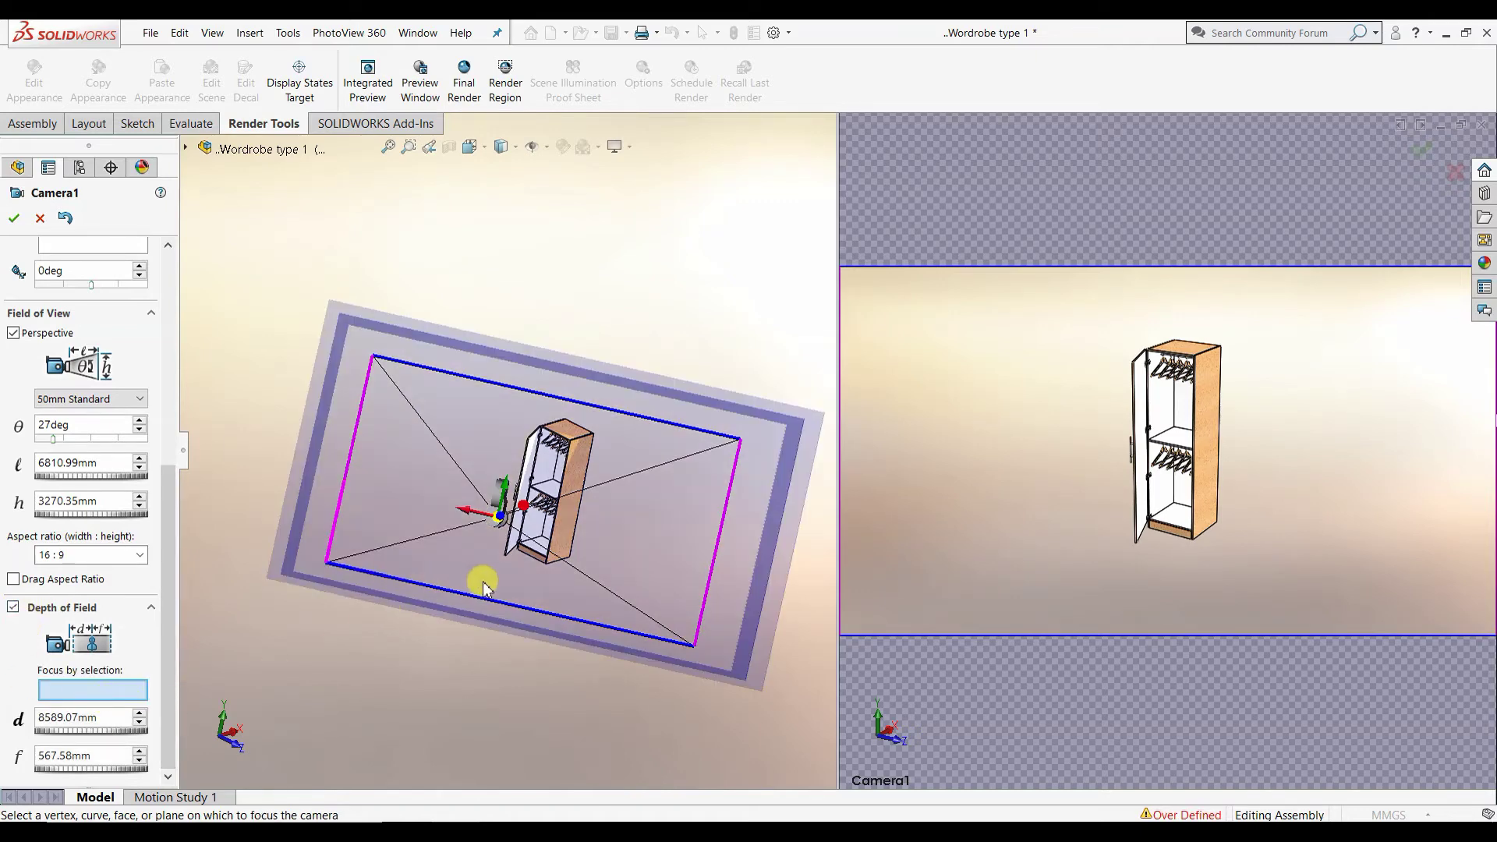
{"action": "middle_click_drag", "start_coordinate": [483, 584], "coordinate": [459, 581]}
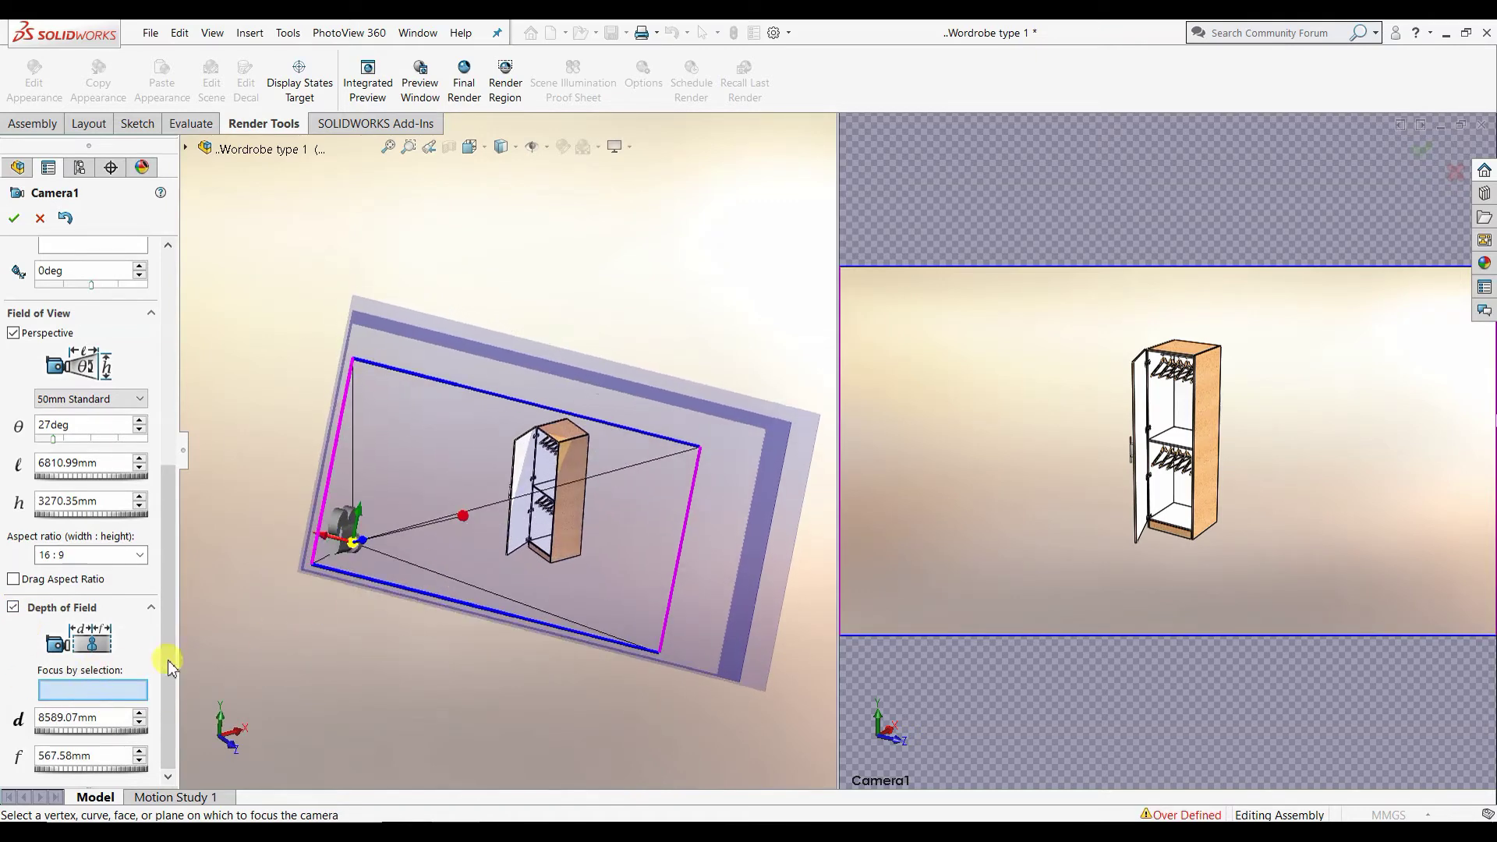
{"action": "scroll", "coordinate": [538, 491], "scroll_direction": "down", "scroll_amount": 5}
{"action": "scroll", "coordinate": [676, 451], "scroll_direction": "down", "scroll_amount": 2}
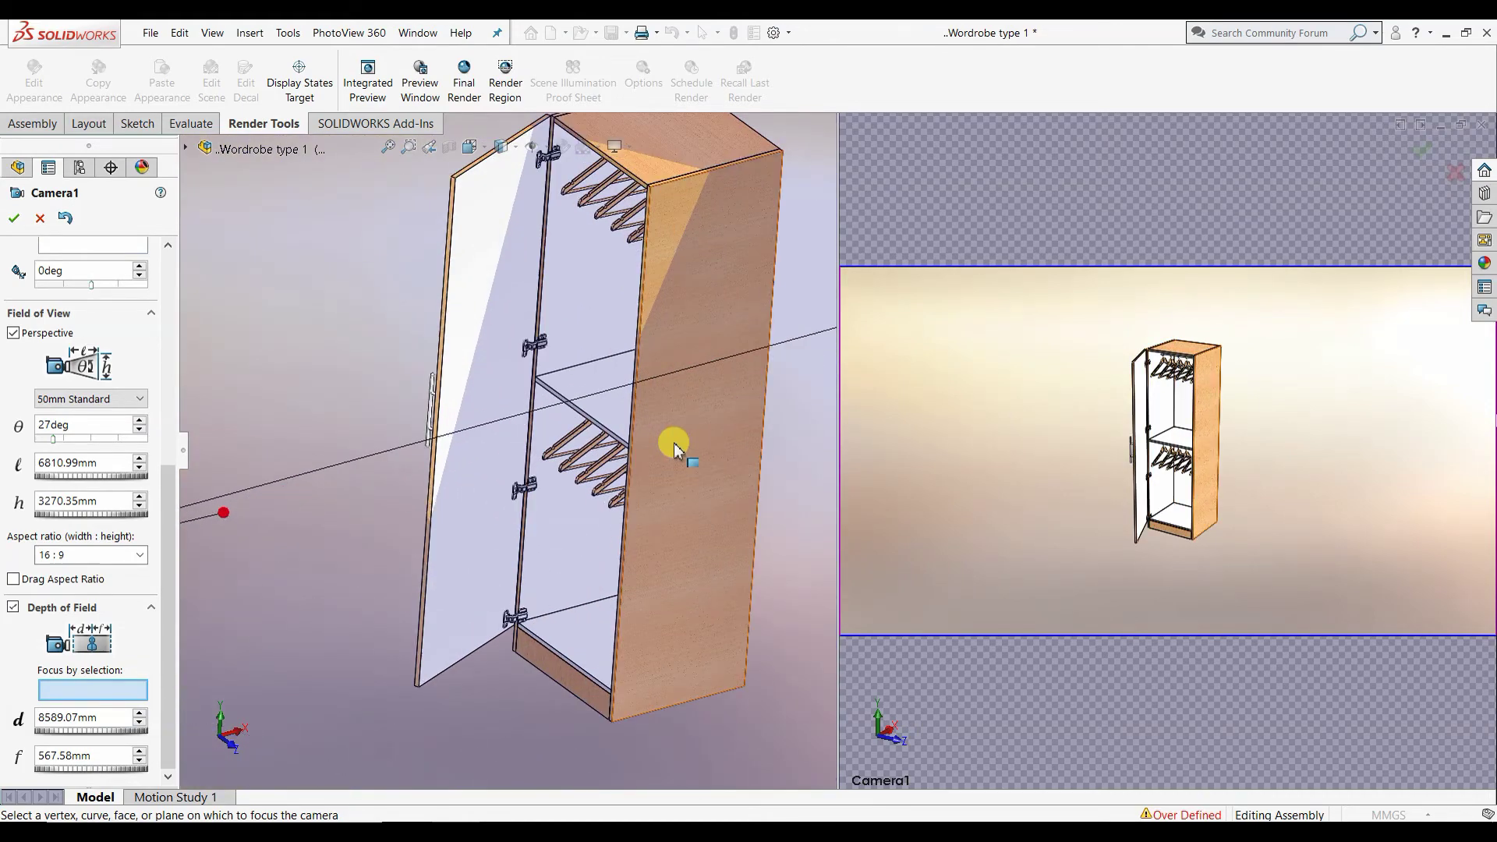
{"action": "scroll", "coordinate": [616, 445], "scroll_direction": "down", "scroll_amount": 3}
{"action": "scroll", "coordinate": [593, 429], "scroll_direction": "down", "scroll_amount": 3}
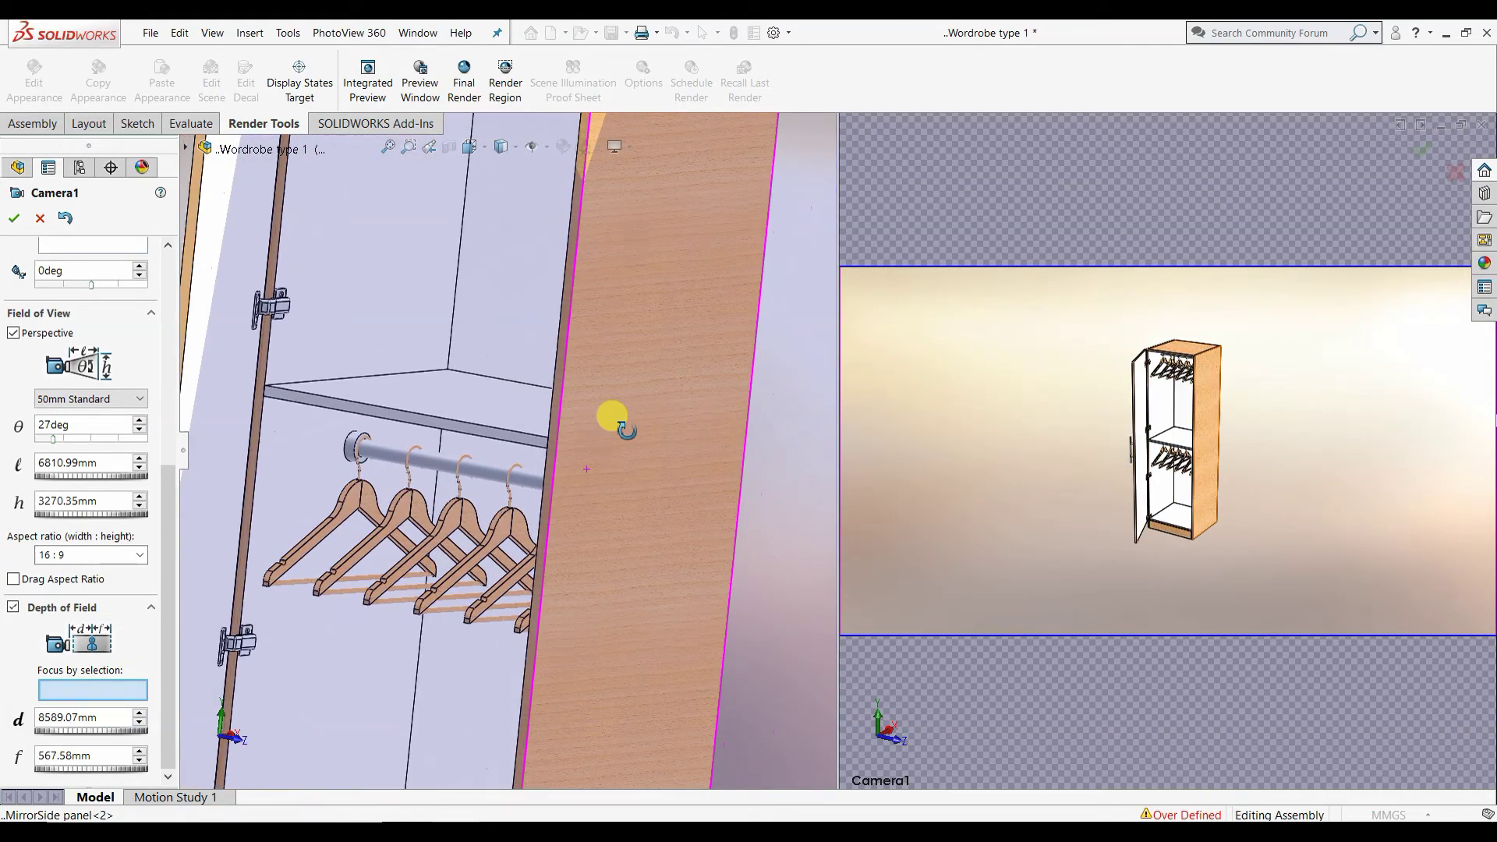
{"action": "left_click", "coordinate": [461, 530]}
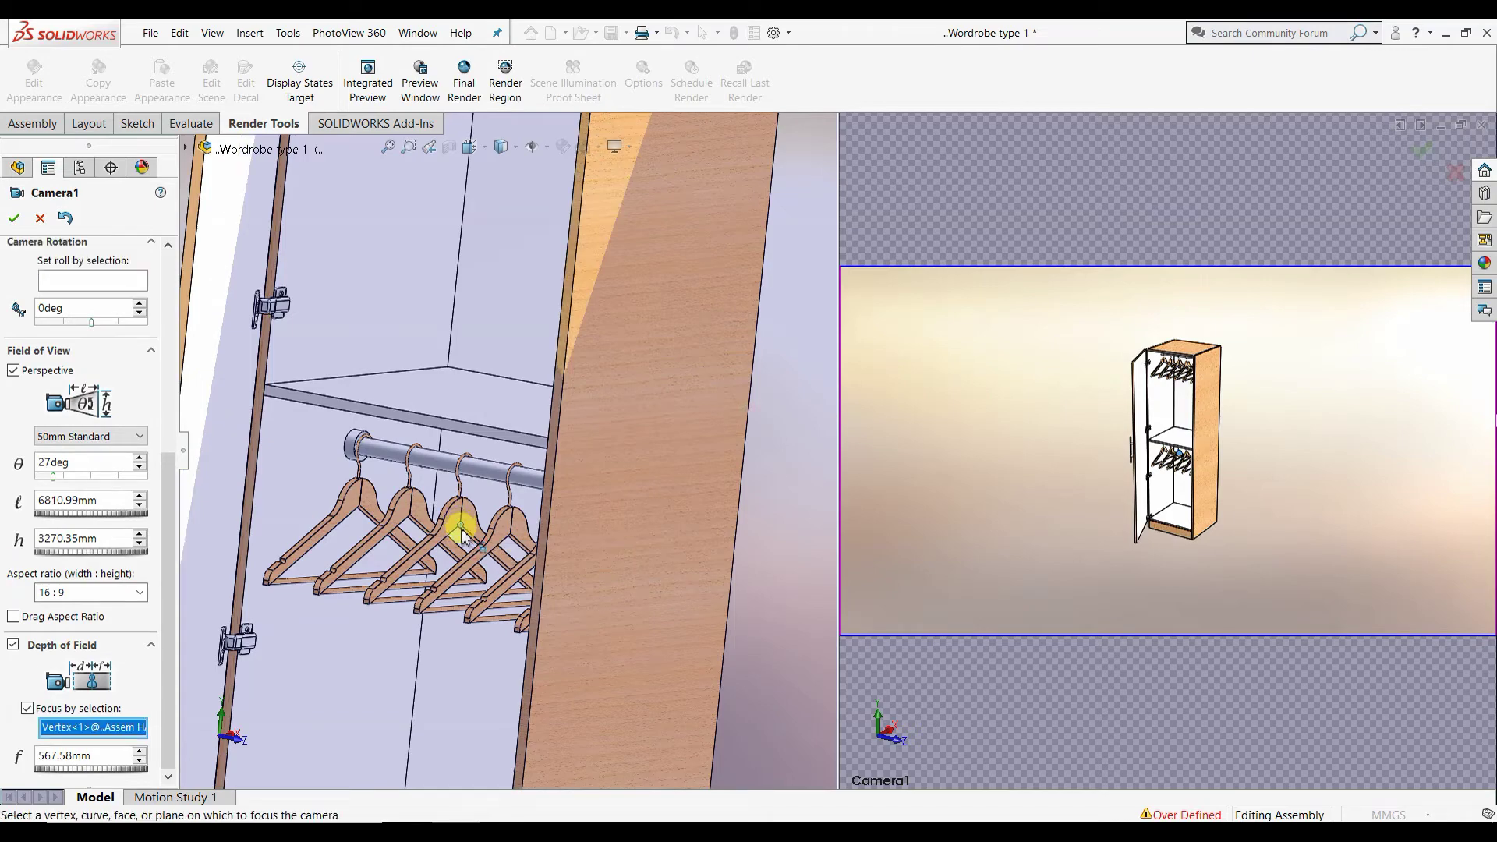
Step: Orbit around the camera and wardrobe, and lower the focus distance to 457.58mm
{"action": "scroll", "coordinate": [476, 538], "scroll_direction": "up", "scroll_amount": 3}
{"action": "scroll", "coordinate": [506, 534], "scroll_direction": "up", "scroll_amount": 3}
{"action": "scroll", "coordinate": [526, 518], "scroll_direction": "up", "scroll_amount": 3}
{"action": "scroll", "coordinate": [526, 514], "scroll_direction": "up", "scroll_amount": 3}
{"action": "mouse_move", "coordinate": [485, 535]}
{"action": "middle_mouse_down"}
{"action": "mouse_move", "coordinate": [451, 575]}
{"action": "mouse_move", "coordinate": [491, 457]}
{"action": "middle_mouse_up"}
{"action": "scroll", "coordinate": [538, 452], "scroll_direction": "down", "scroll_amount": 3}
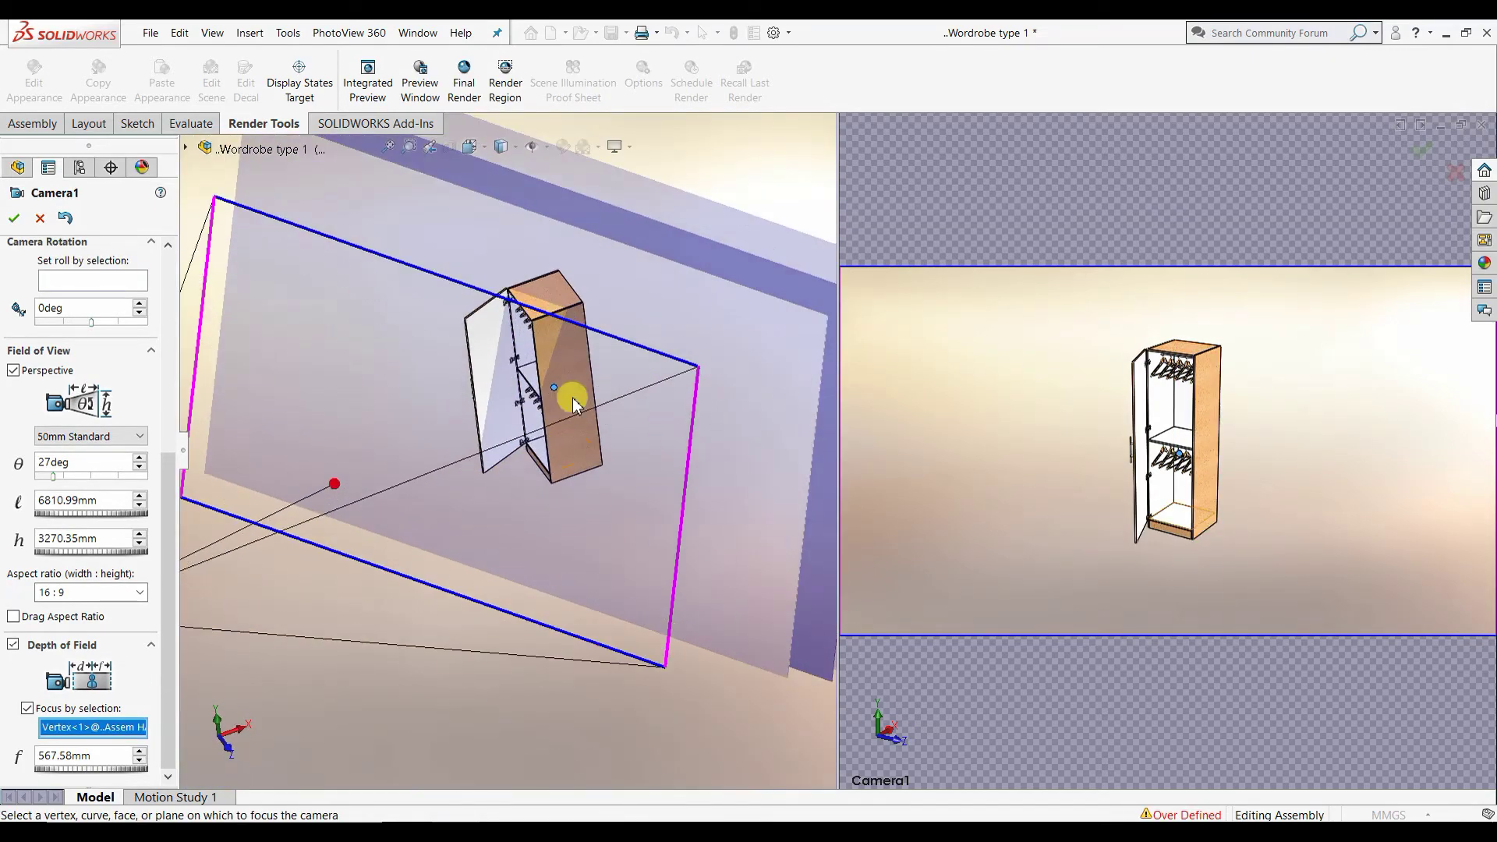
{"action": "mouse_move", "coordinate": [572, 395]}
{"action": "middle_mouse_down"}
{"action": "mouse_move", "coordinate": [511, 401]}
{"action": "mouse_move", "coordinate": [535, 344]}
{"action": "mouse_move", "coordinate": [550, 385]}
{"action": "middle_mouse_up"}
{"action": "scroll", "coordinate": [499, 421], "scroll_direction": "up", "scroll_amount": 3}
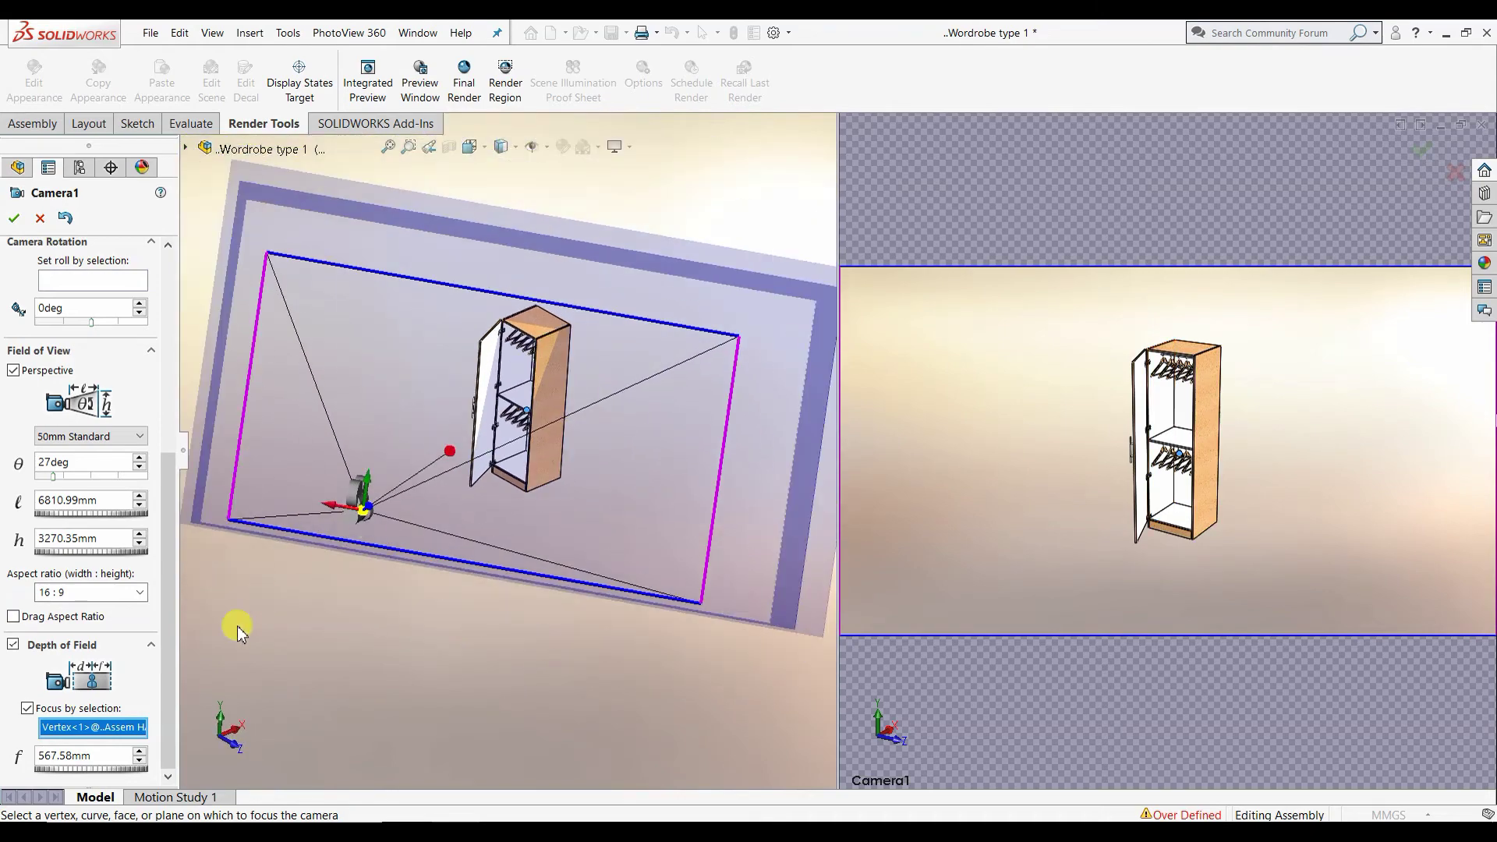
{"action": "mouse_move", "coordinate": [417, 581]}
{"action": "middle_mouse_down"}
{"action": "mouse_move", "coordinate": [367, 588]}
{"action": "mouse_move", "coordinate": [334, 625]}
{"action": "middle_mouse_up"}
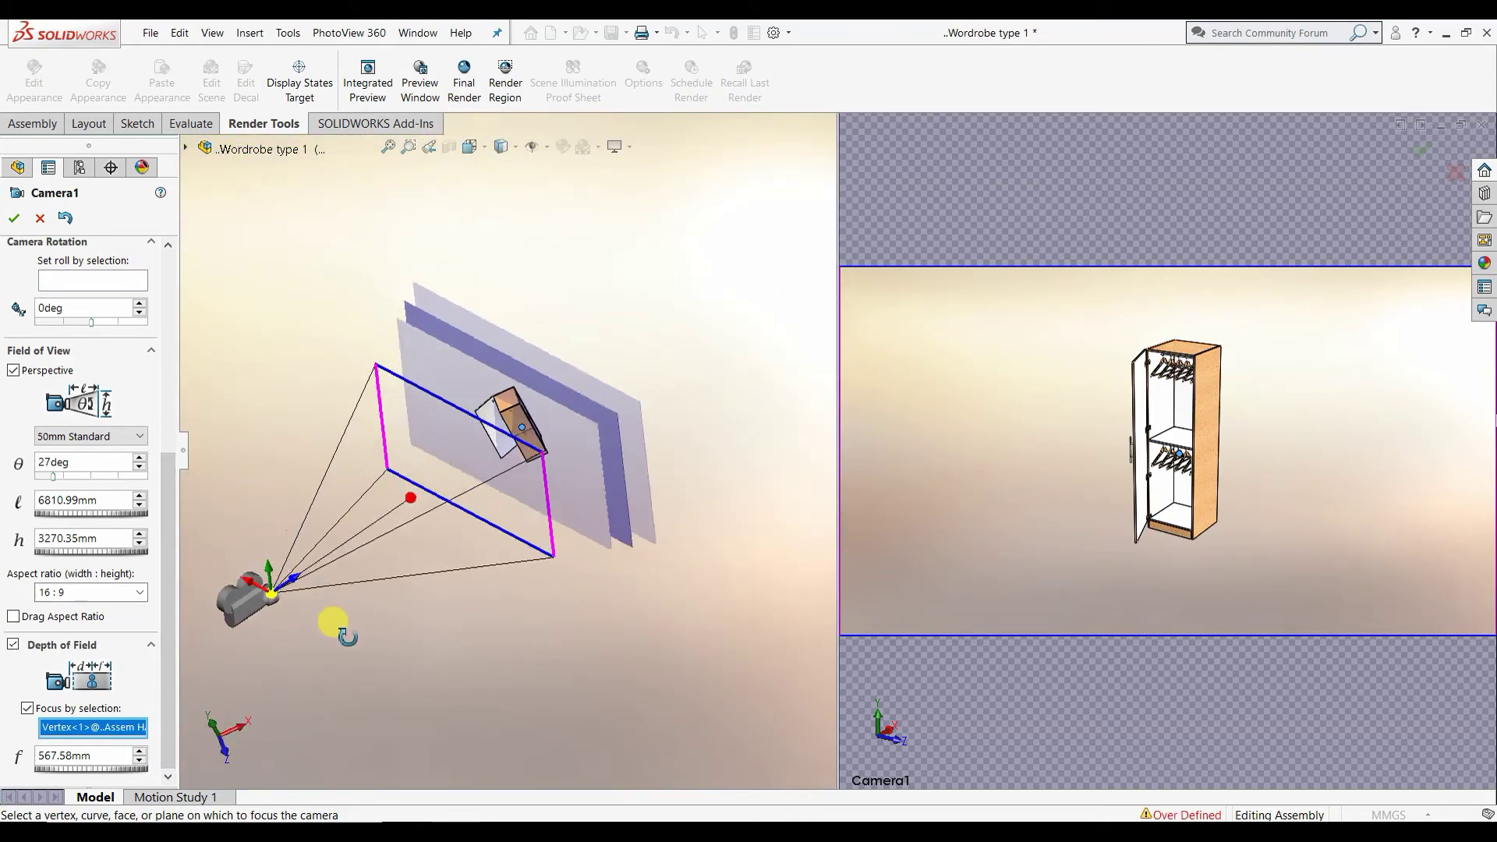
{"action": "left_click", "coordinate": [141, 762]}
{"action": "left_click", "coordinate": [141, 761]}
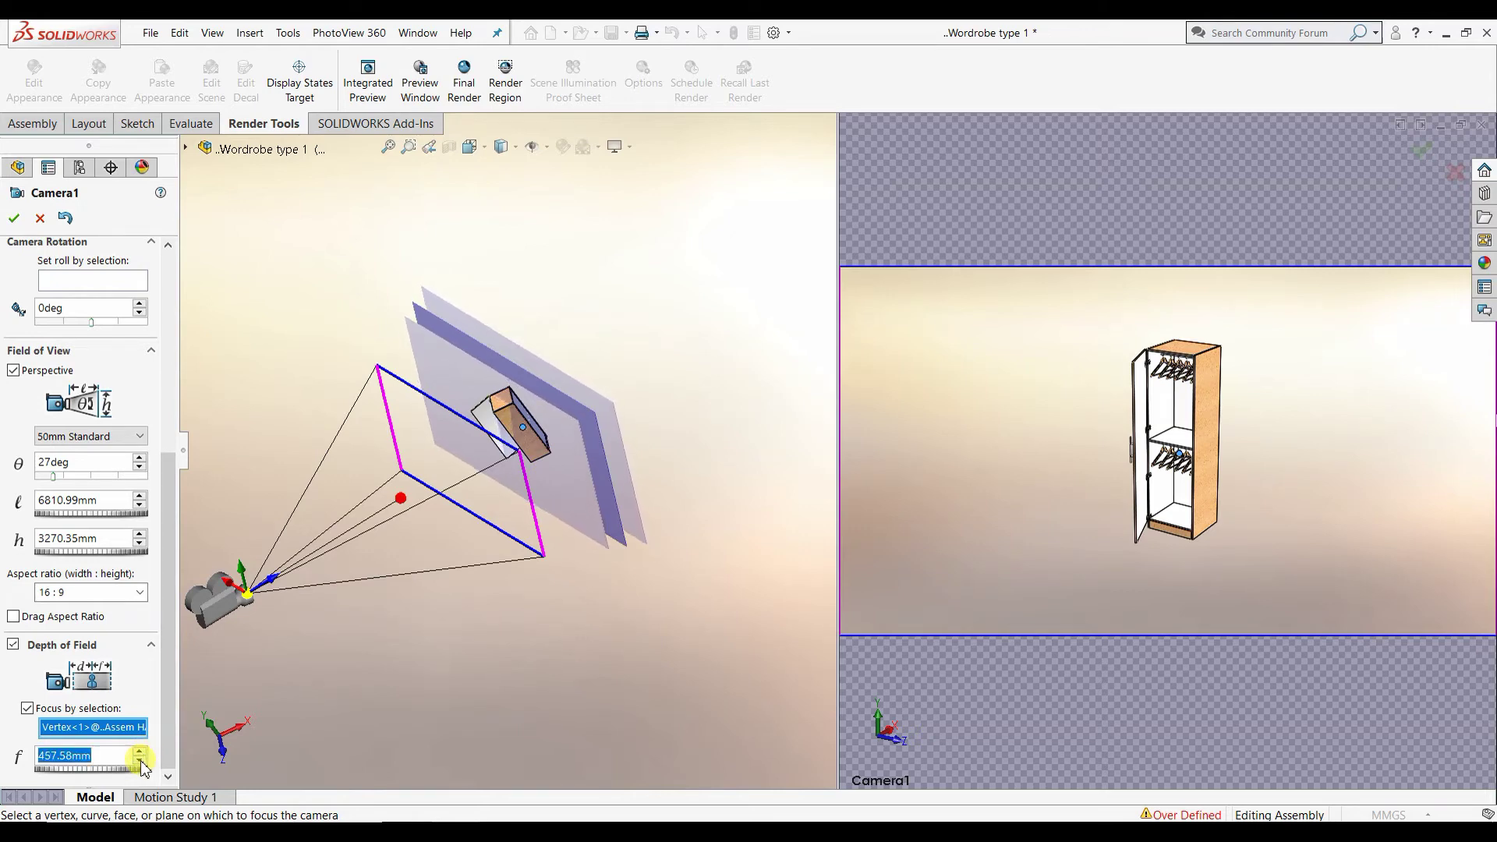
Step: Lower the focus distance to 407.58mm and orbit to check the camera framing
{"action": "left_click", "coordinate": [141, 762]}
{"action": "left_click", "coordinate": [141, 762]}
{"action": "left_click", "coordinate": [142, 762]}
{"action": "mouse_move", "coordinate": [585, 324]}
{"action": "middle_mouse_down"}
{"action": "mouse_move", "coordinate": [622, 190]}
{"action": "mouse_move", "coordinate": [633, 228]}
{"action": "mouse_move", "coordinate": [468, 468]}
{"action": "mouse_move", "coordinate": [528, 334]}
{"action": "mouse_move", "coordinate": [466, 407]}
{"action": "mouse_move", "coordinate": [478, 377]}
{"action": "mouse_move", "coordinate": [485, 407]}
{"action": "middle_mouse_up"}
{"action": "mouse_move", "coordinate": [1019, 454]}
{"action": "middle_mouse_down"}
{"action": "mouse_move", "coordinate": [1206, 443]}
{"action": "mouse_move", "coordinate": [1086, 434]}
{"action": "middle_mouse_up"}
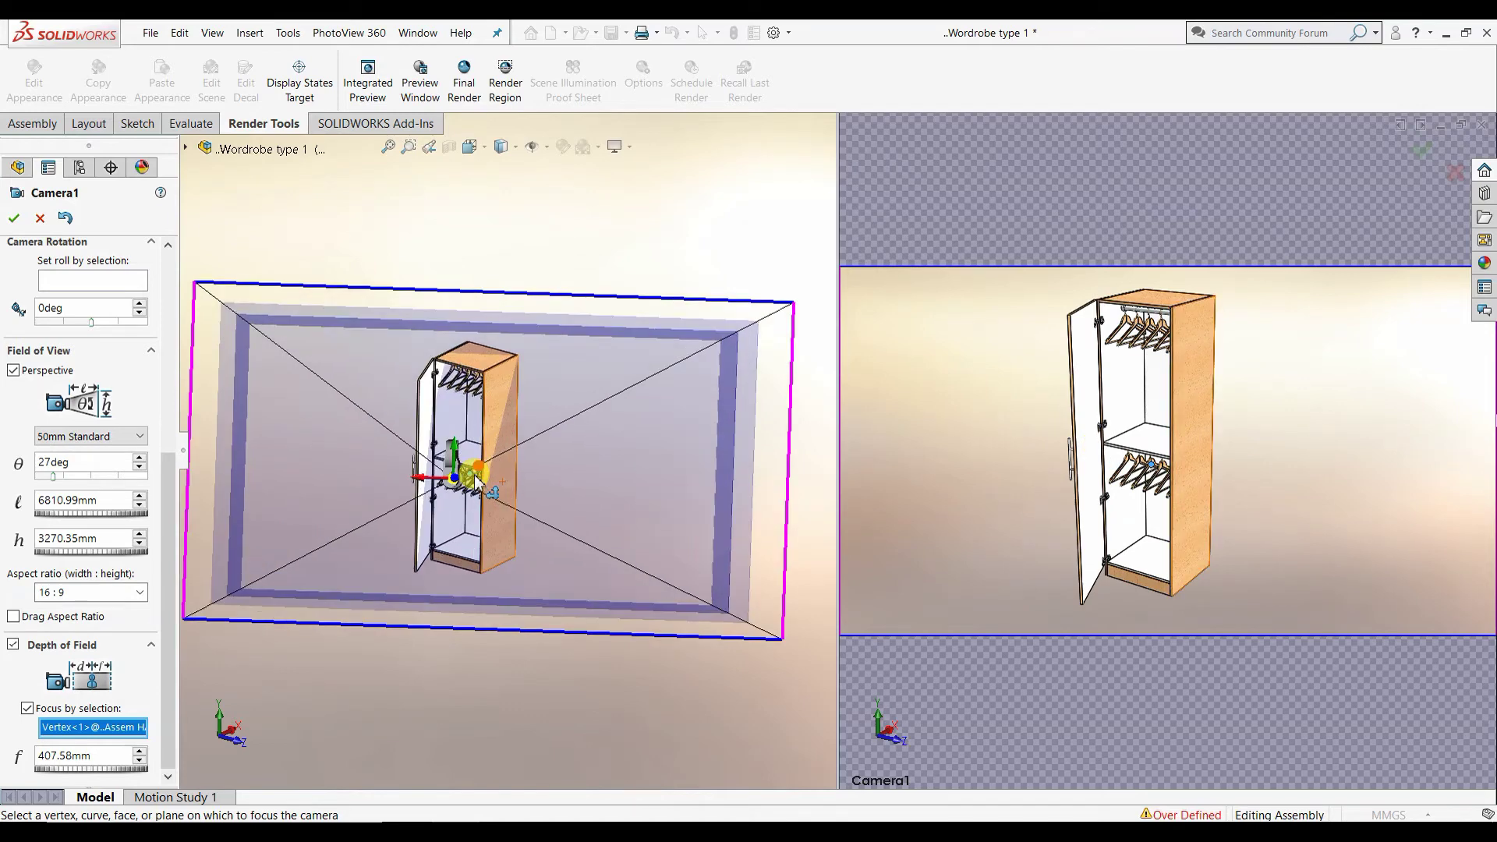
{"action": "middle_click_drag", "start_coordinate": [574, 518], "coordinate": [269, 515]}
{"action": "scroll", "coordinate": [171, 508], "scroll_direction": "up", "scroll_amount": 2}
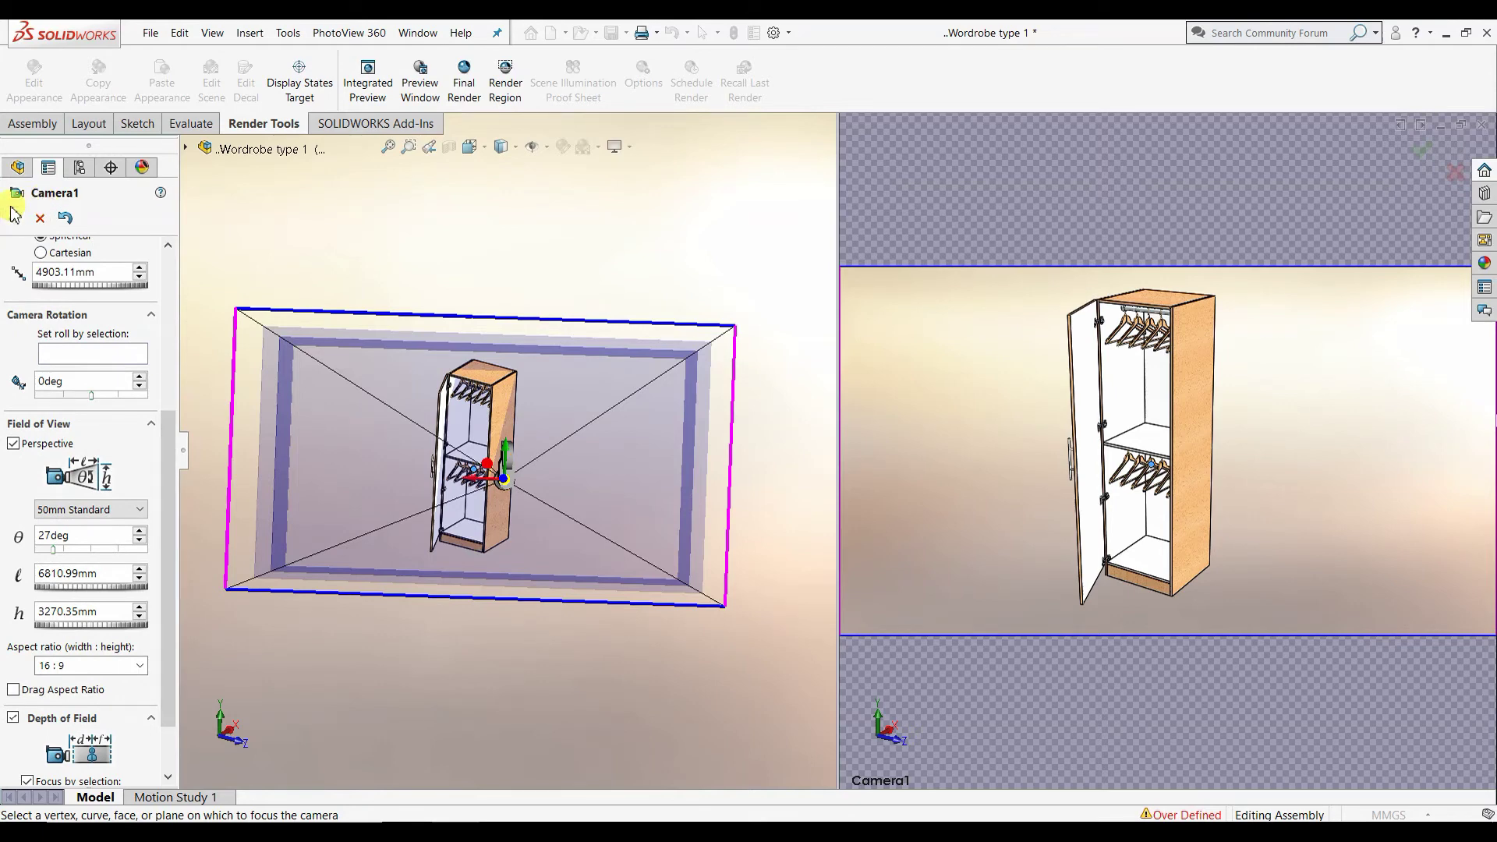
{"action": "scroll", "coordinate": [155, 477], "scroll_direction": "down", "scroll_amount": 2}
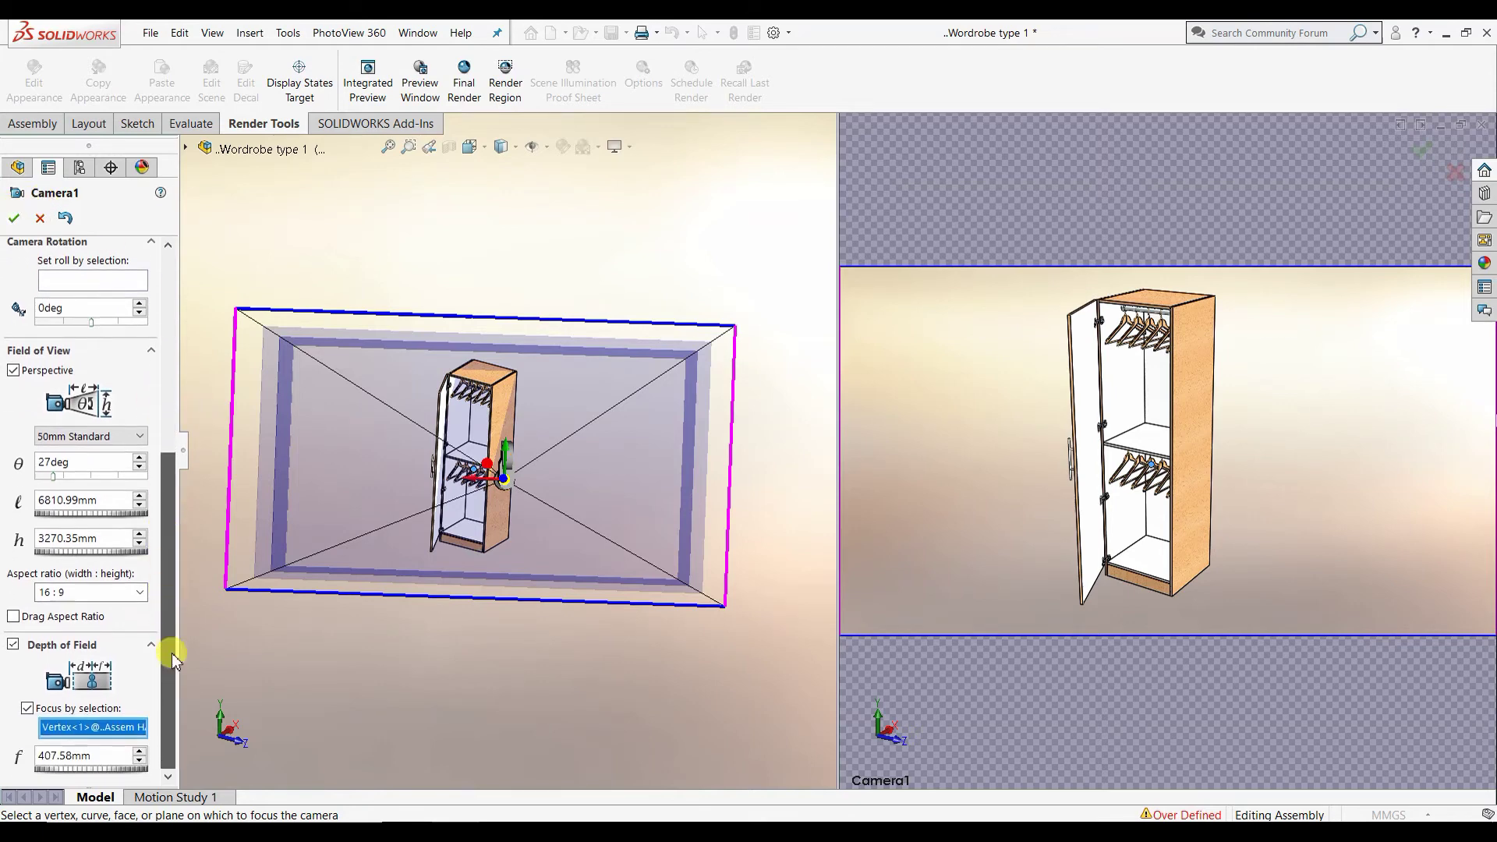
Step: Accept the Camera1 edits, run a Final Render of the wardrobe, then abort and close it
{"action": "left_click", "coordinate": [11, 221]}
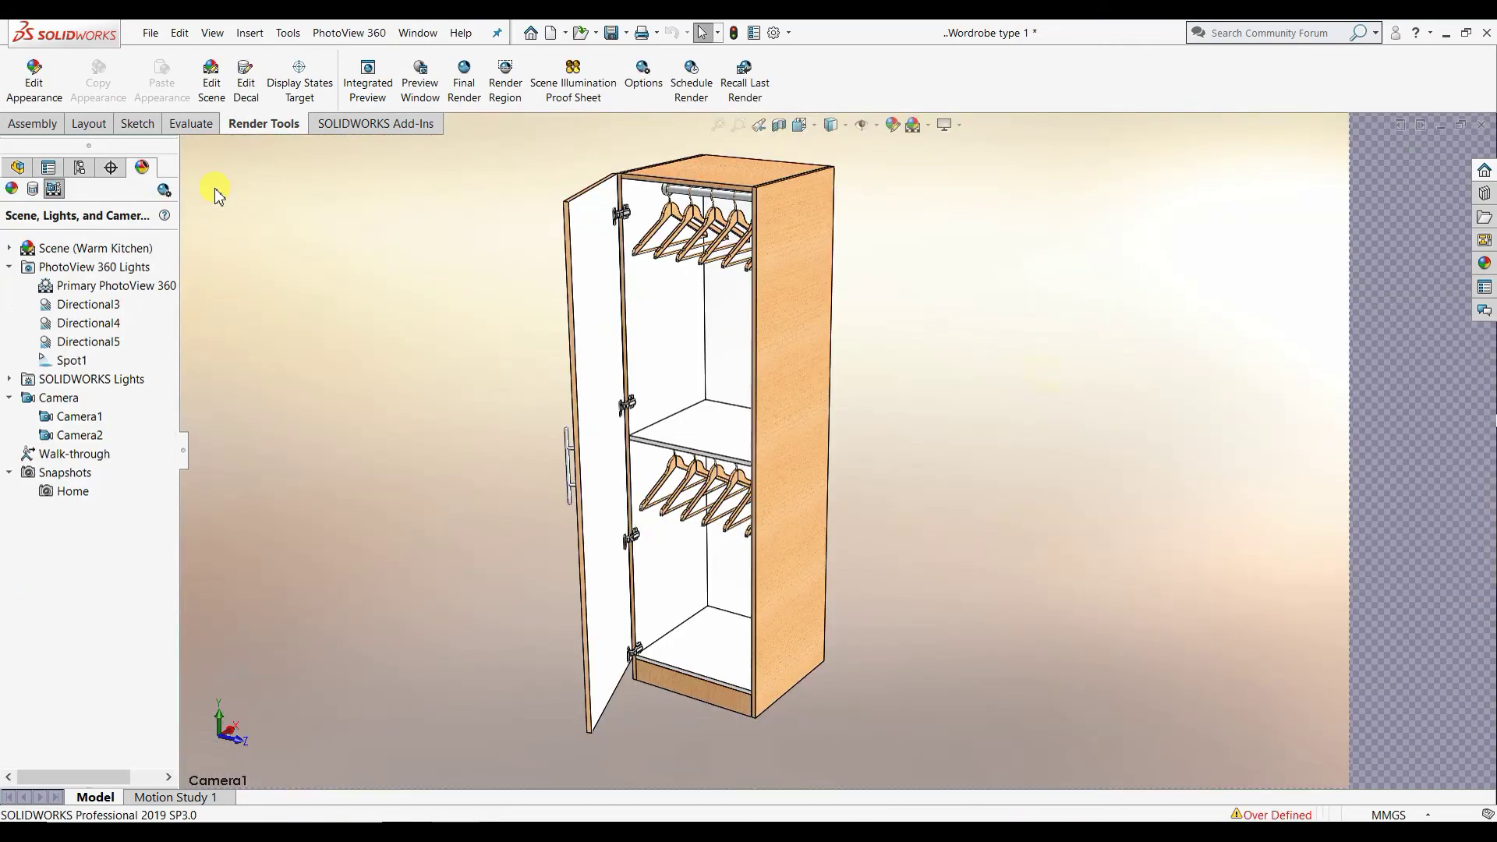
{"action": "left_click", "coordinate": [464, 78]}
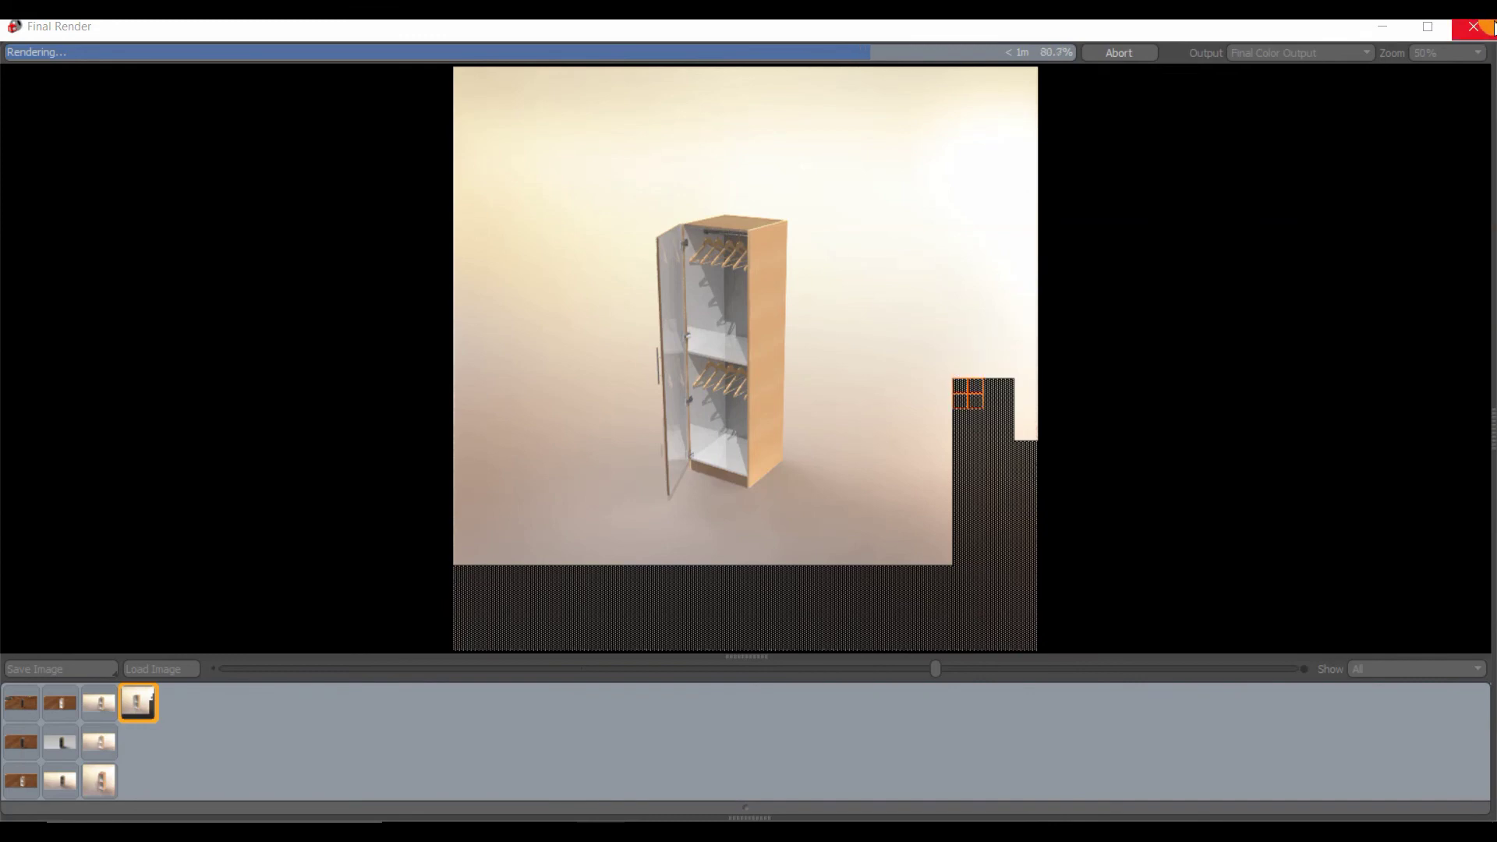
{"action": "left_click", "coordinate": [1490, 28]}
{"action": "left_click", "coordinate": [589, 555]}
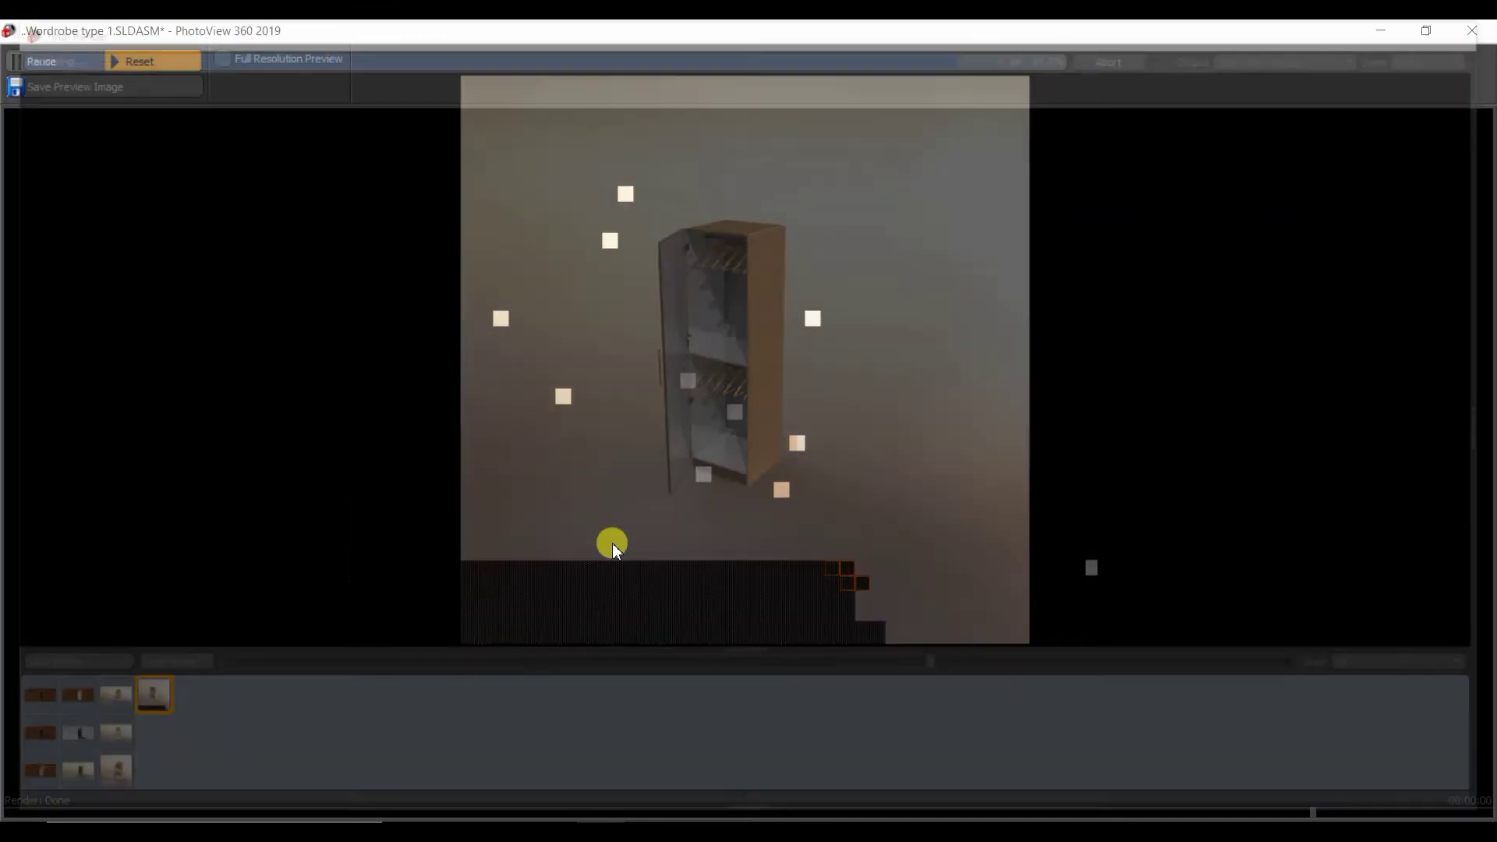